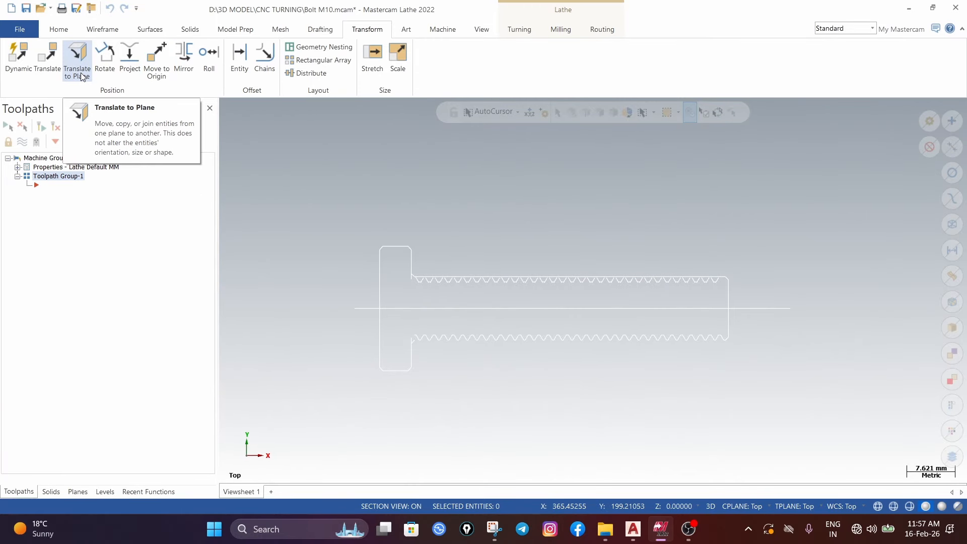
Step: Move the bolt profile to the origin, using the center point of the shank's free end as the reference
{"action": "left_click", "coordinate": [157, 58]}
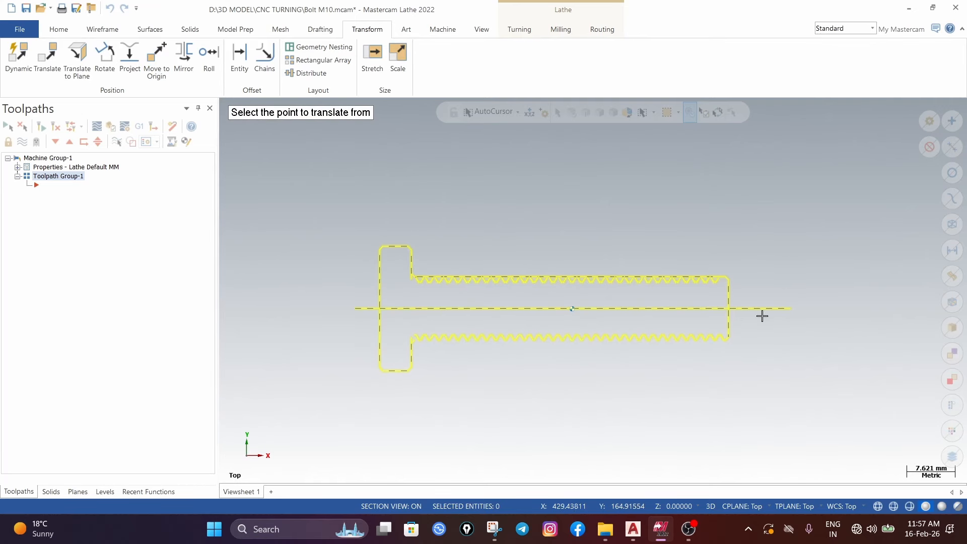
{"action": "left_click", "coordinate": [729, 308]}
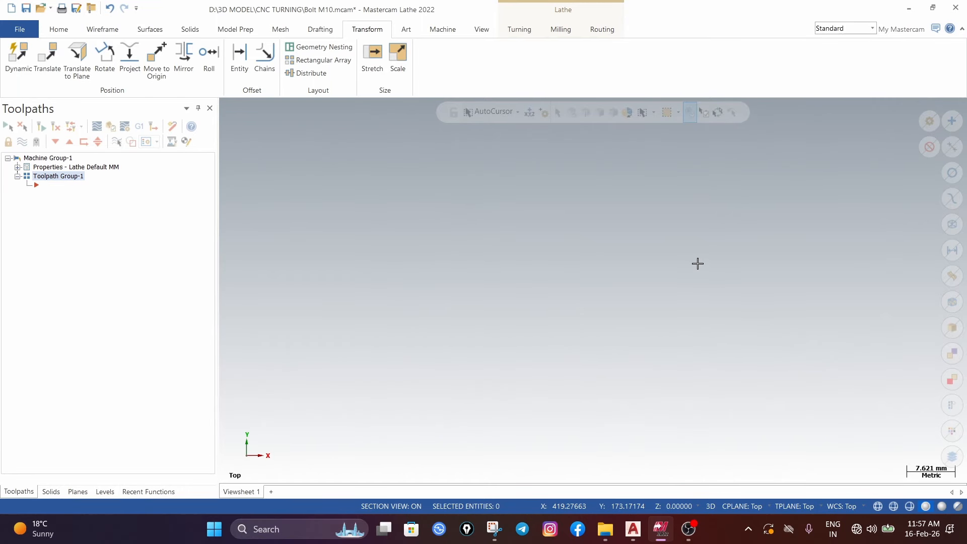
{"action": "scroll", "coordinate": [317, 388], "scroll_direction": "down", "scroll_amount": 5}
{"action": "scroll", "coordinate": [317, 388], "scroll_direction": "up", "scroll_amount": 3}
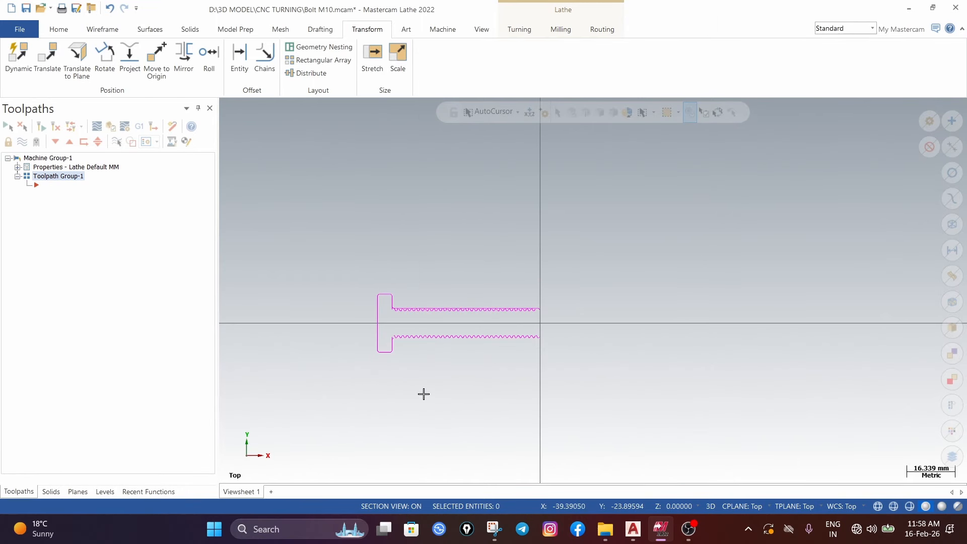
{"action": "scroll", "coordinate": [436, 394], "scroll_direction": "up", "scroll_amount": 3}
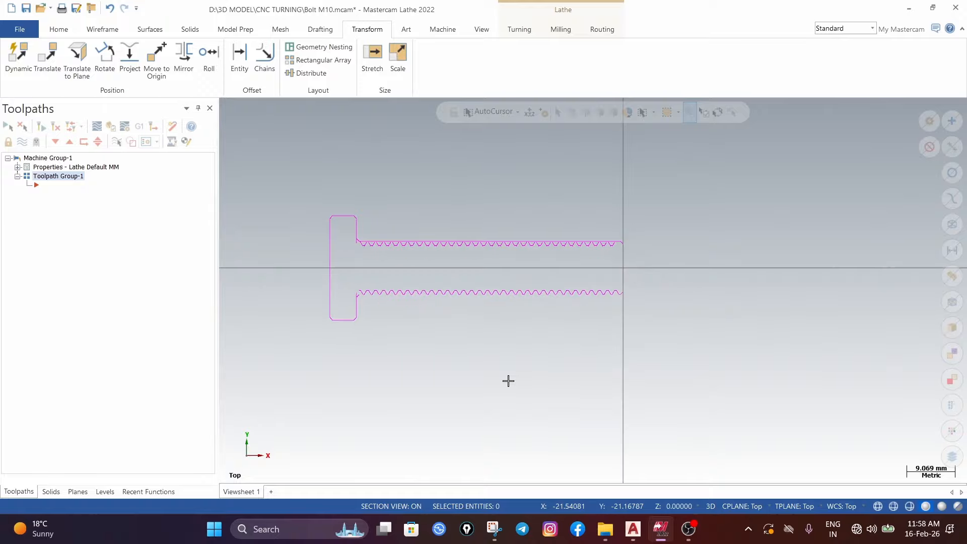
{"action": "scroll", "coordinate": [507, 382], "scroll_direction": "up", "scroll_amount": 1}
{"action": "scroll", "coordinate": [554, 379], "scroll_direction": "down", "scroll_amount": 1}
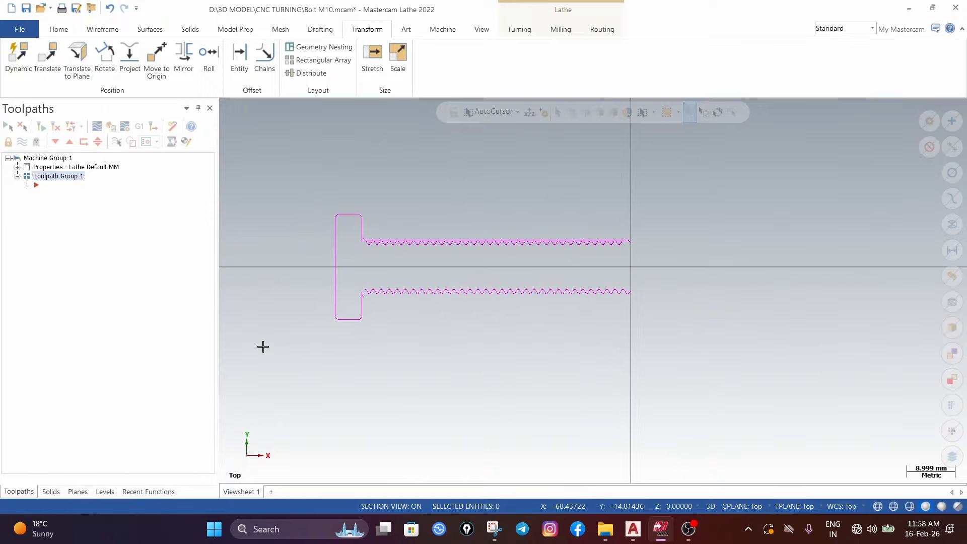
{"action": "scroll", "coordinate": [262, 346], "scroll_direction": "up", "scroll_amount": 1}
Step: Try to define the left-spindle stock's length by picking a line on the bolt geometry
{"action": "left_click", "coordinate": [18, 167]}
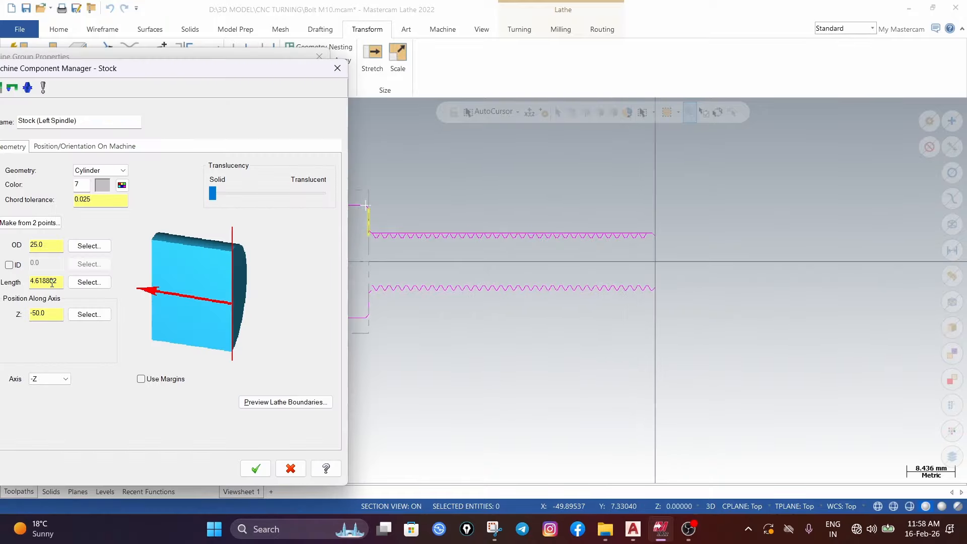
{"action": "left_click", "coordinate": [52, 281]}
{"action": "left_click", "coordinate": [81, 287]}
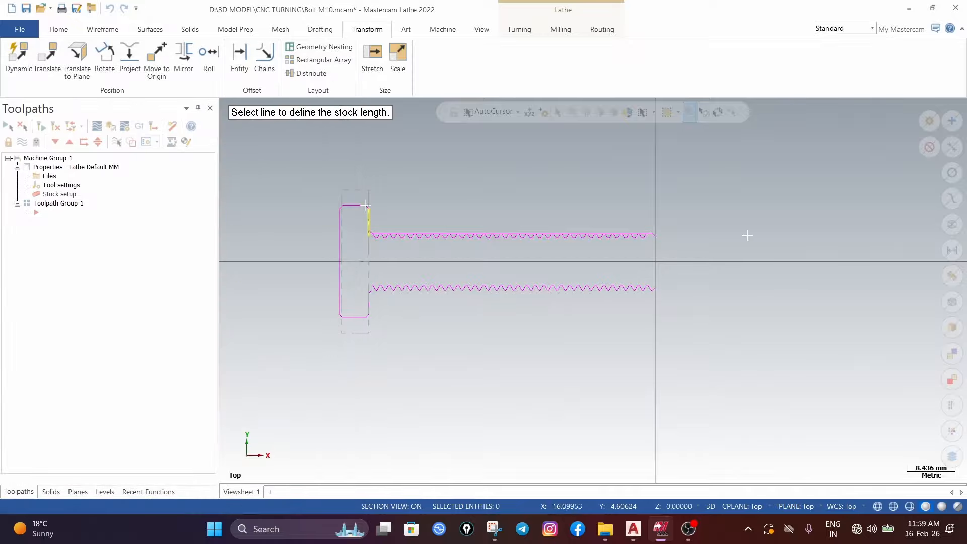
{"action": "left_click", "coordinate": [684, 261]}
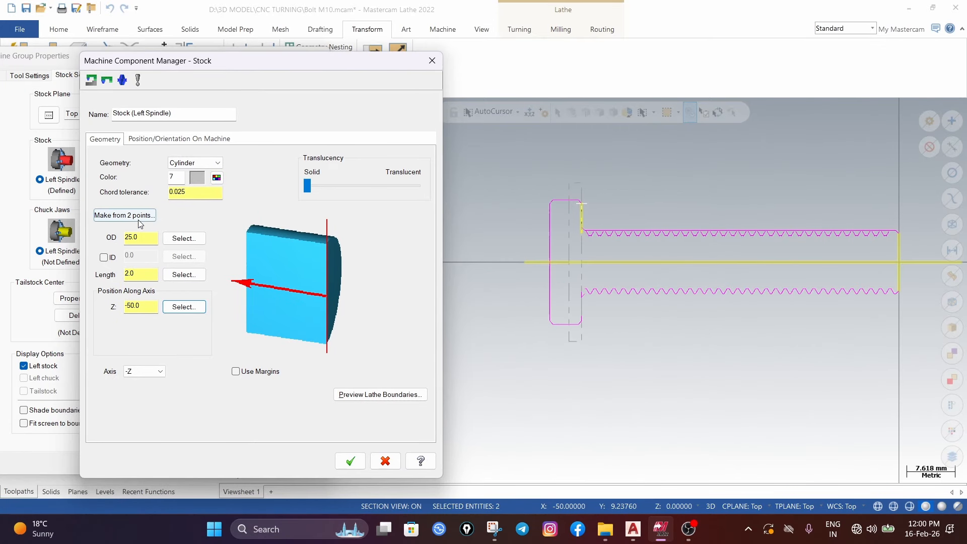
Step: Define the cylindrical stock from two points around the shank, about 24.37 mm in diameter and 52.38 mm long, starting at about Z 2.32
{"action": "left_click", "coordinate": [138, 220]}
{"action": "left_click", "coordinate": [913, 207]}
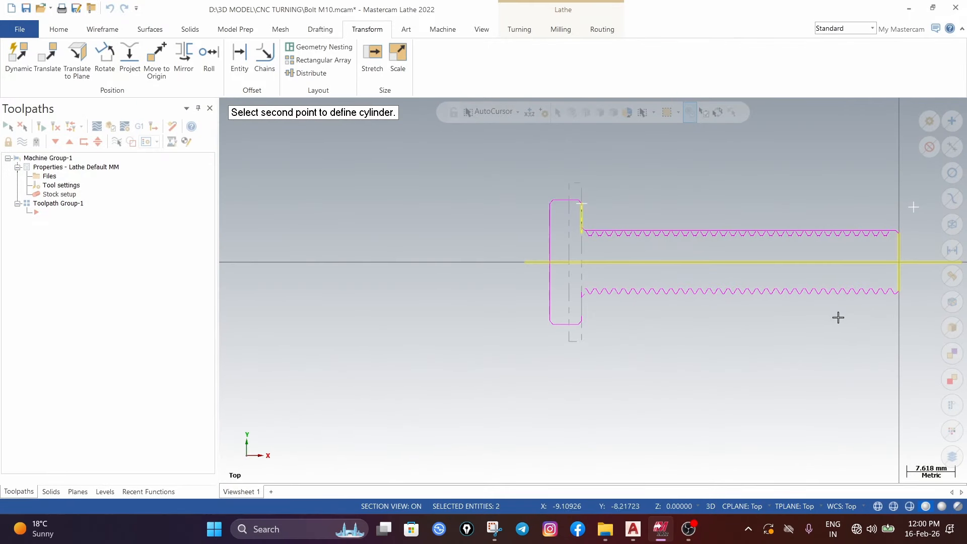
{"action": "left_click", "coordinate": [582, 339]}
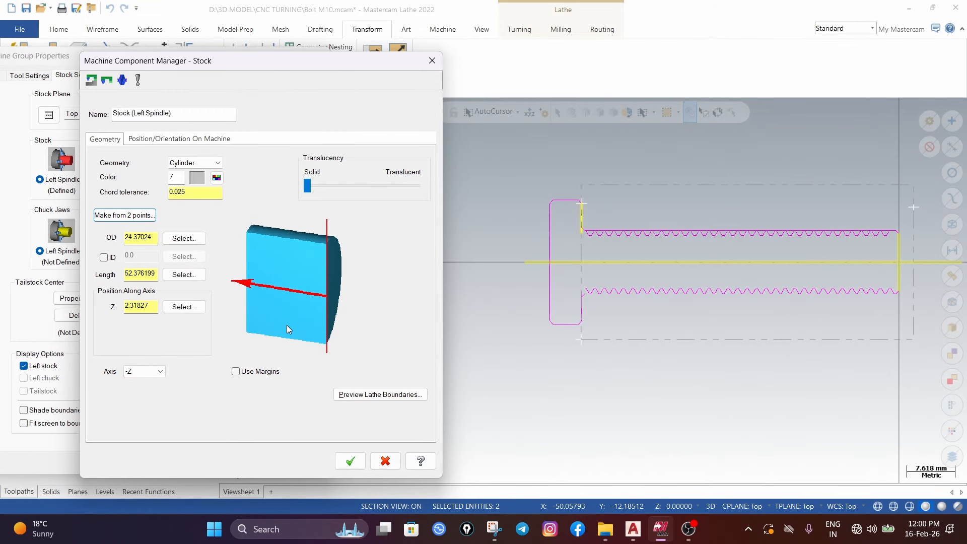
{"action": "left_click", "coordinate": [350, 461]}
{"action": "left_click", "coordinate": [229, 464]}
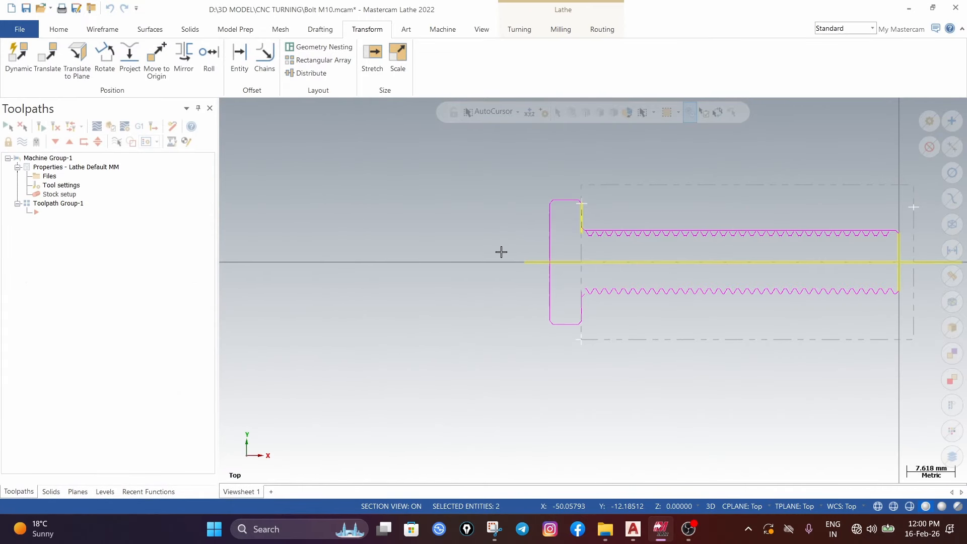
Step: Open the machine group's file properties and edit its lathe machine definition to reach the control definition
{"action": "double_click", "coordinate": [43, 168]}
{"action": "left_click", "coordinate": [17, 167]}
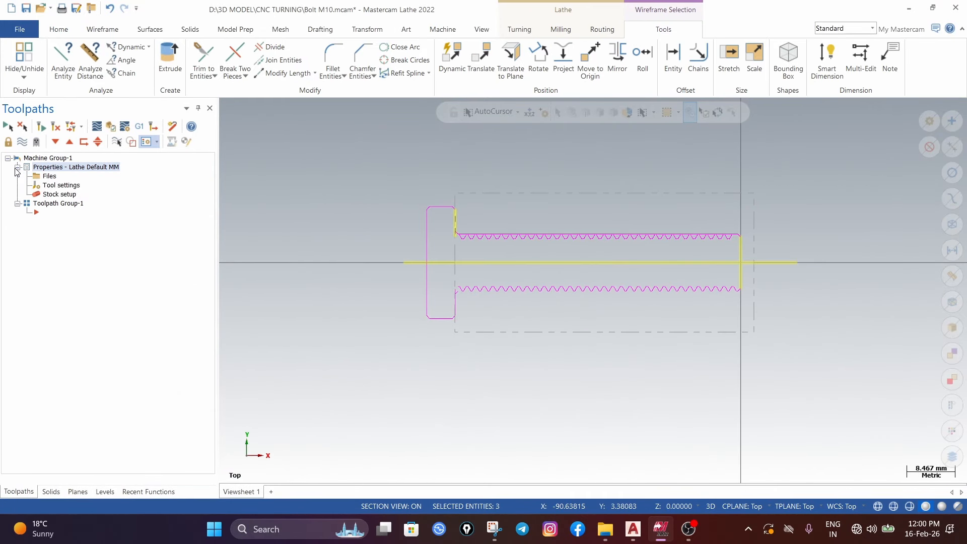
{"action": "left_click", "coordinate": [50, 177]}
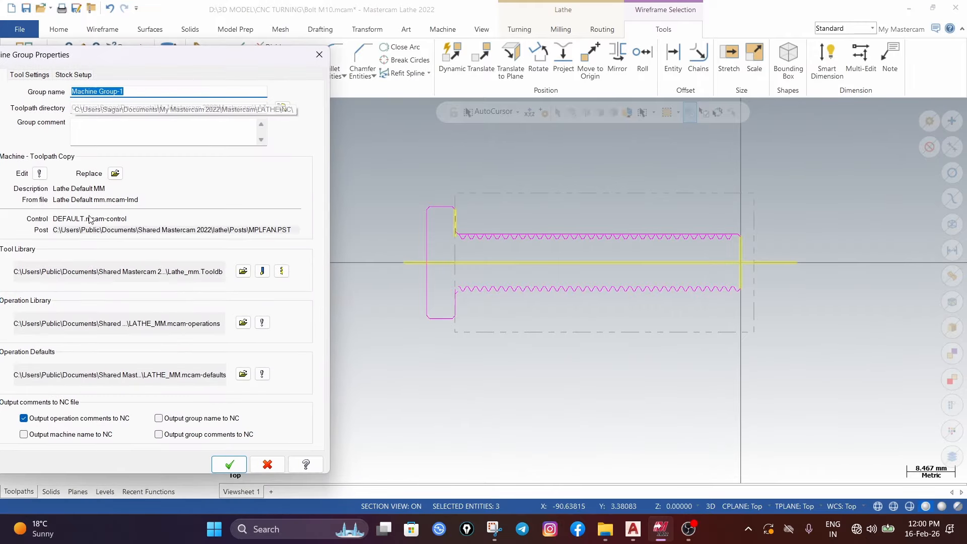
{"action": "left_click", "coordinate": [115, 173]}
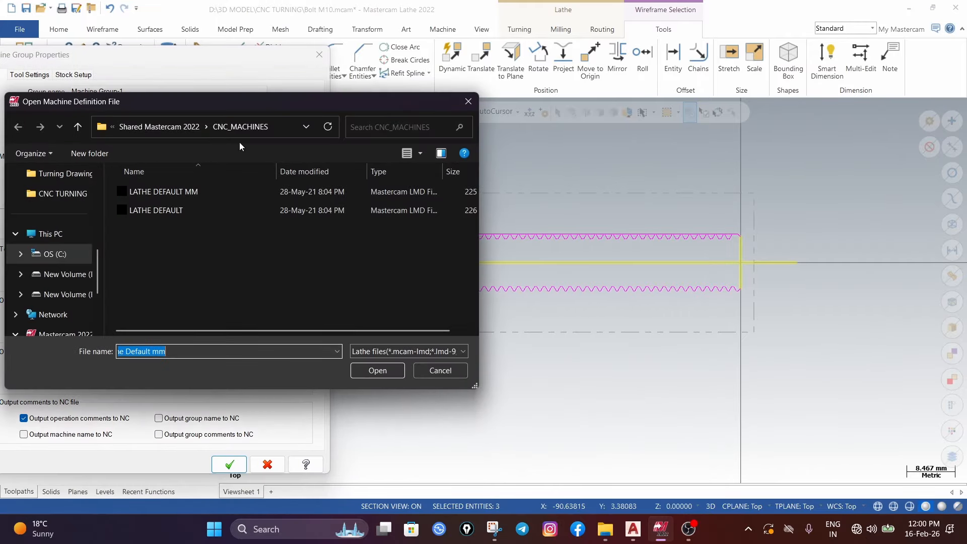
{"action": "left_click", "coordinate": [463, 107]}
{"action": "left_click", "coordinate": [40, 174]}
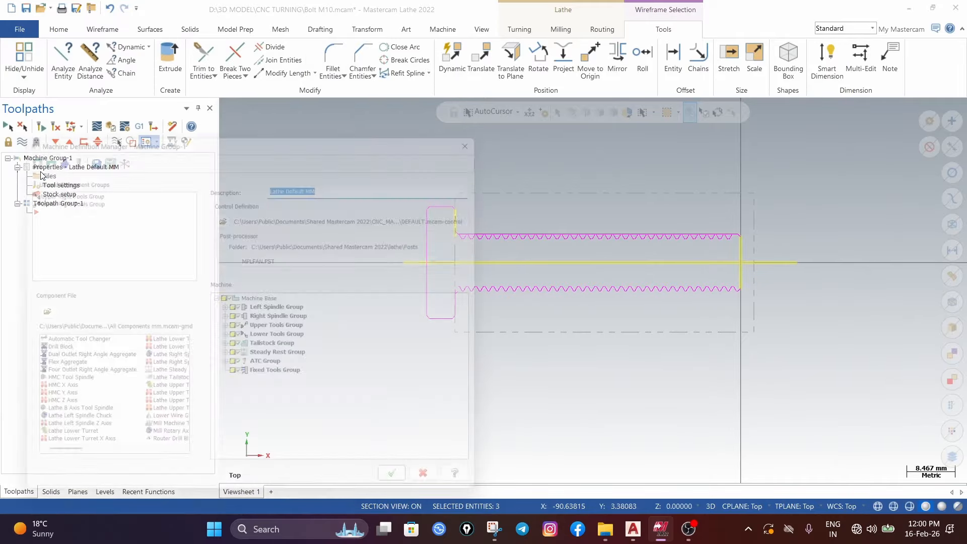
{"action": "left_click", "coordinate": [98, 148]}
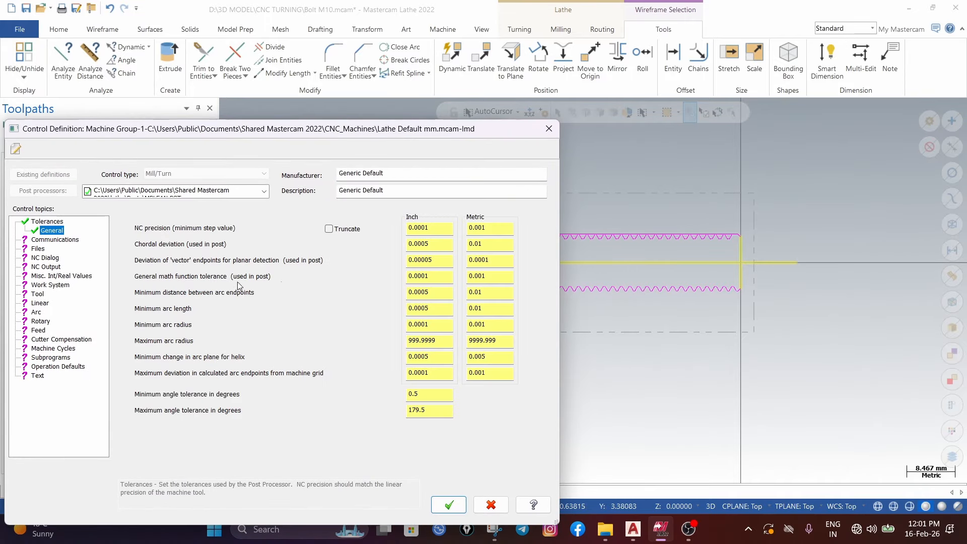
Step: Set the control's lathe arc center type to Radius and save the changes for this machine group
{"action": "left_click", "coordinate": [36, 312]}
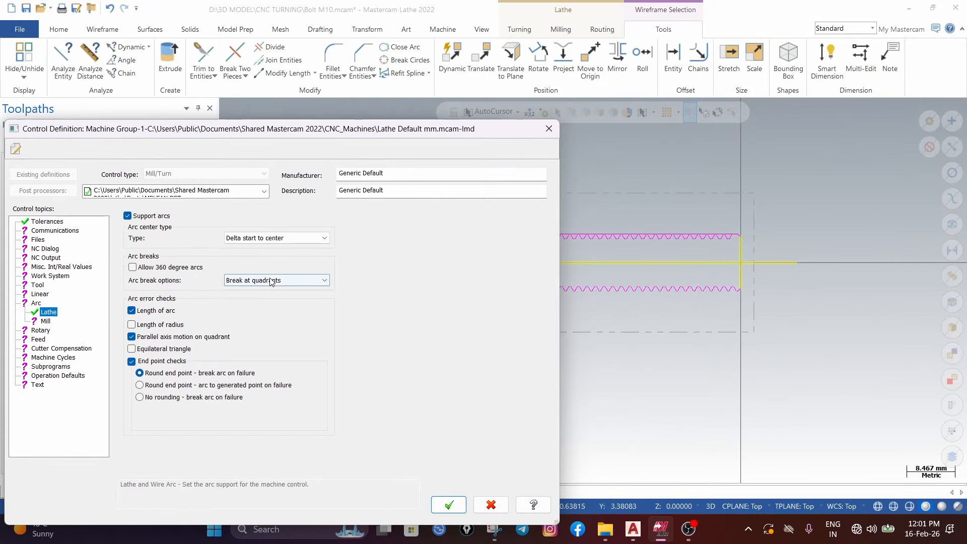
{"action": "left_click", "coordinate": [279, 237]}
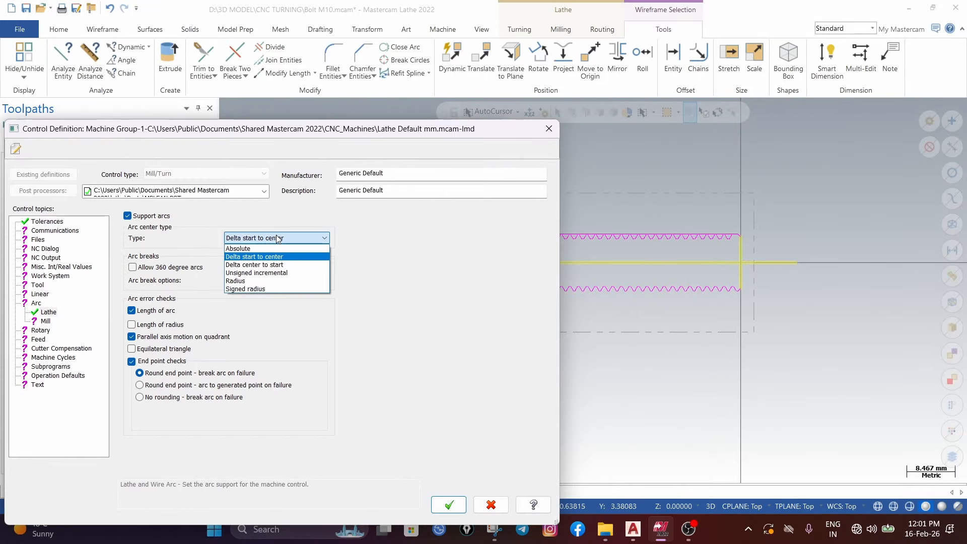
{"action": "left_click", "coordinate": [246, 280]}
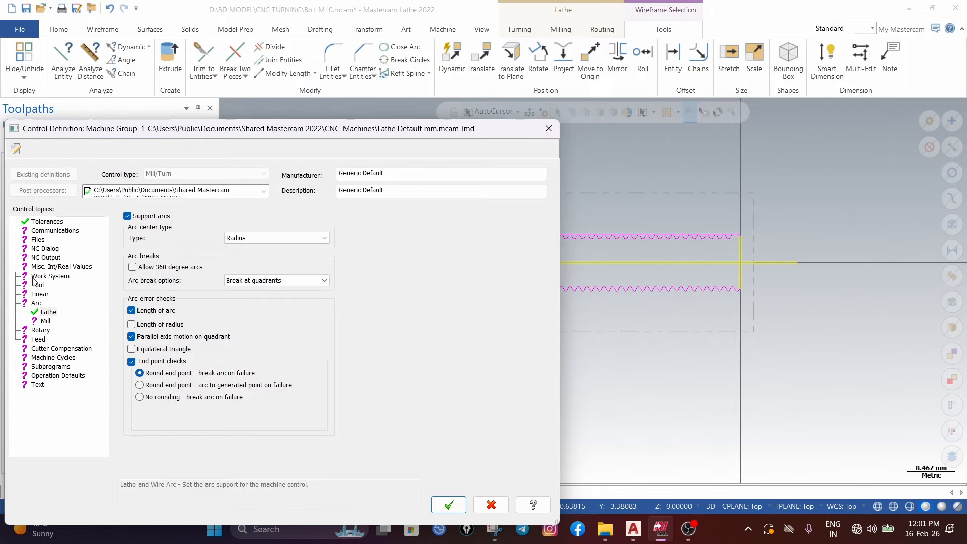
{"action": "left_click", "coordinate": [38, 339]}
{"action": "left_click", "coordinate": [448, 504]}
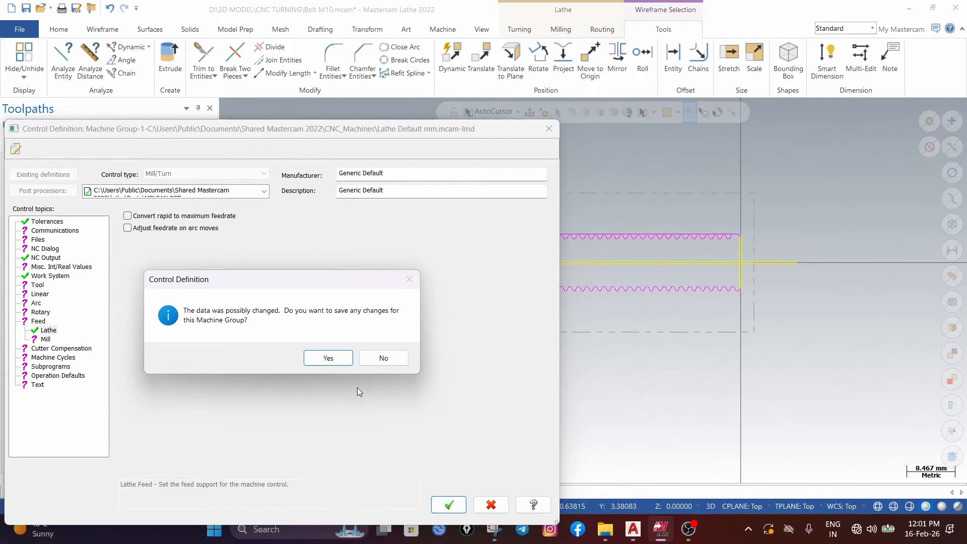
{"action": "left_click", "coordinate": [342, 358]}
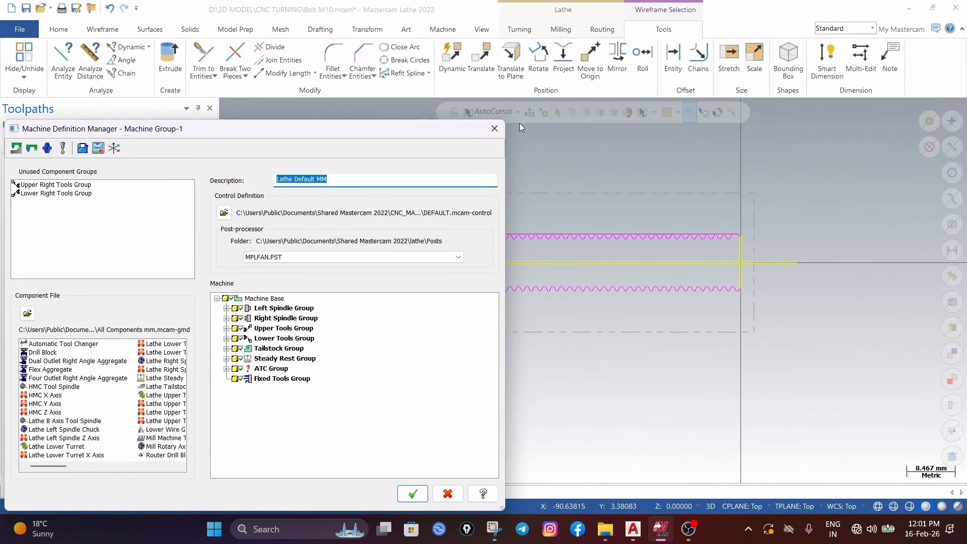
{"action": "left_click", "coordinate": [412, 493]}
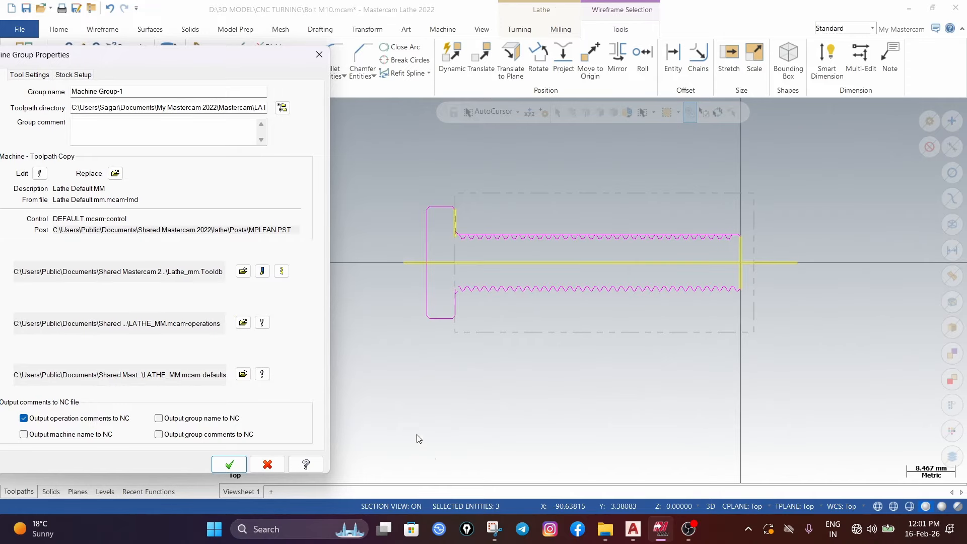
{"action": "left_click", "coordinate": [227, 464]}
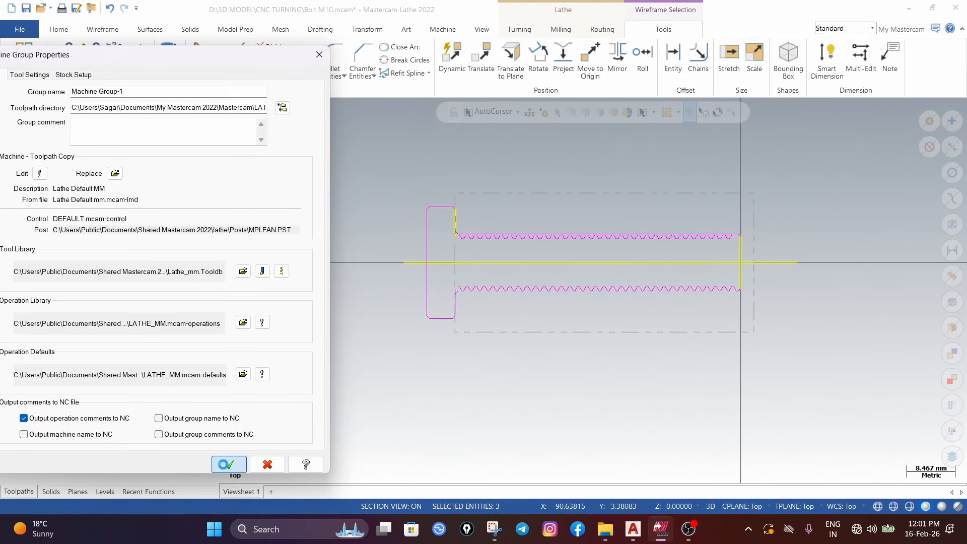
Step: Start a Face toolpath and define tool T0101 OD Rough Right 80 deg with 0.2 mm/rev feed, 0.1 mm/rev plunge and 900 RPM
{"action": "left_click", "coordinate": [519, 29]}
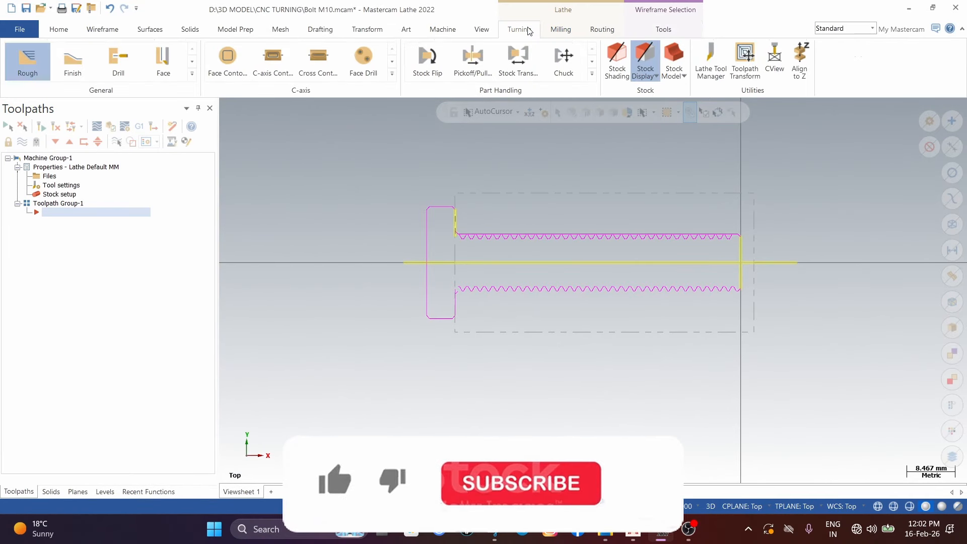
{"action": "left_click", "coordinate": [163, 60]}
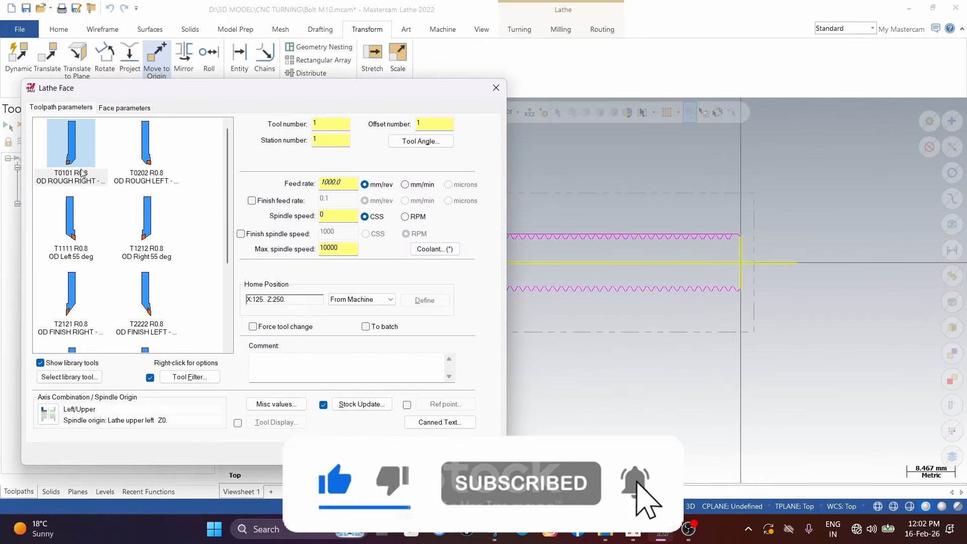
{"action": "double_click", "coordinate": [64, 145]}
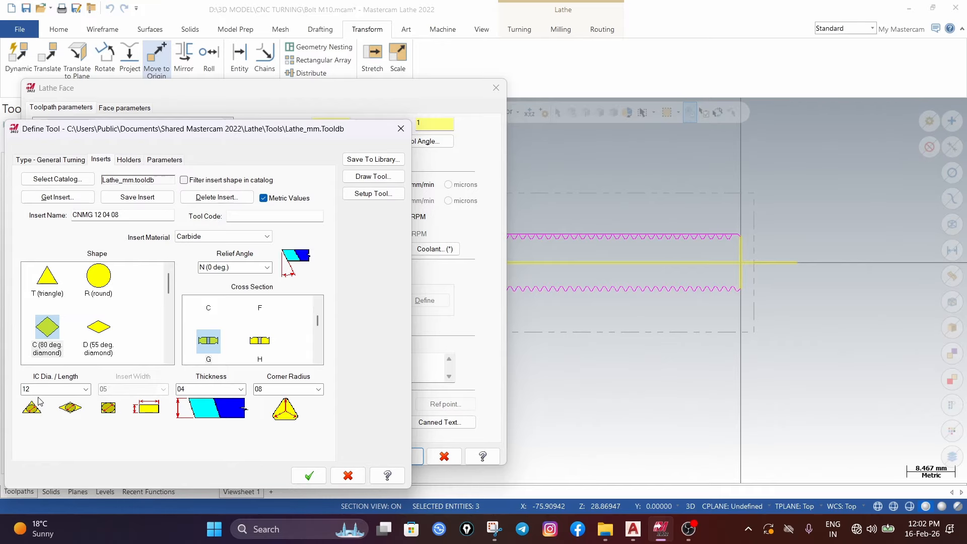
{"action": "left_click", "coordinate": [128, 160]}
{"action": "left_click", "coordinate": [49, 161]}
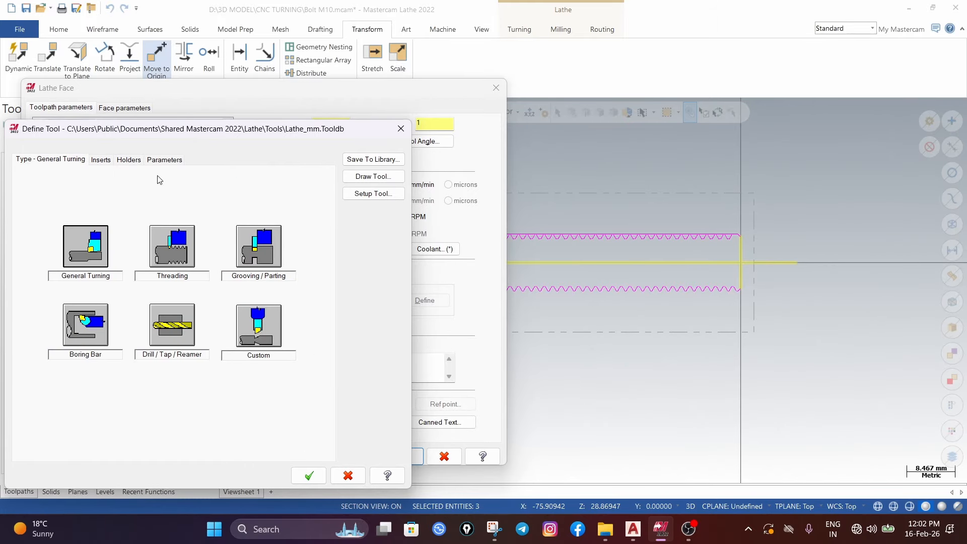
{"action": "left_click", "coordinate": [128, 160]}
{"action": "left_click", "coordinate": [154, 160]}
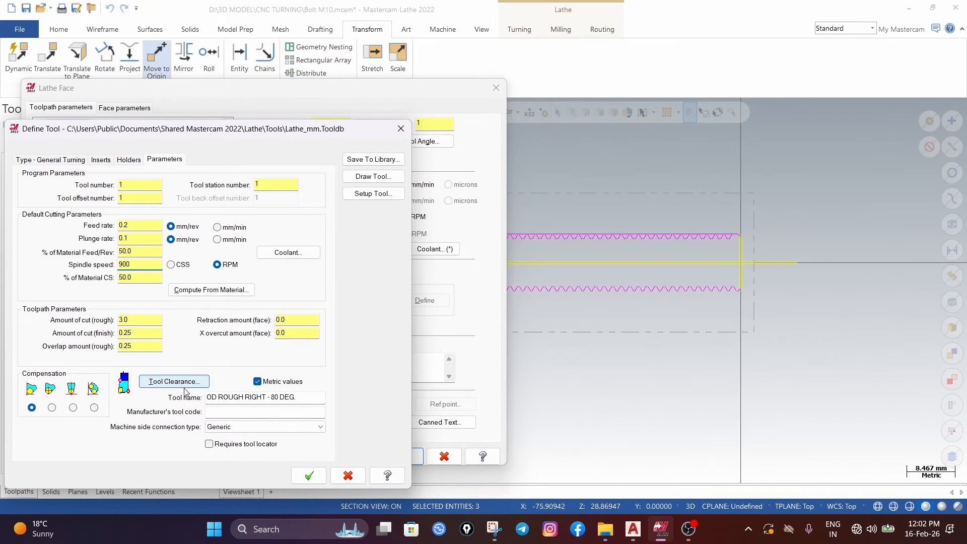
{"action": "left_click", "coordinate": [309, 475]}
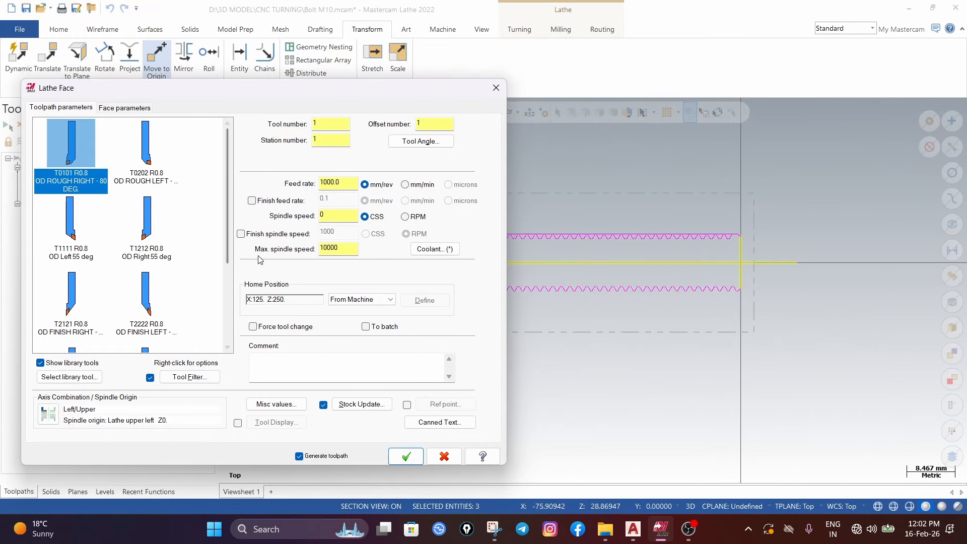
Step: Generate the facing toolpath from the stock with finish Z at 0 and a rough stepover of 0.5 mm
{"action": "left_click", "coordinate": [125, 109]}
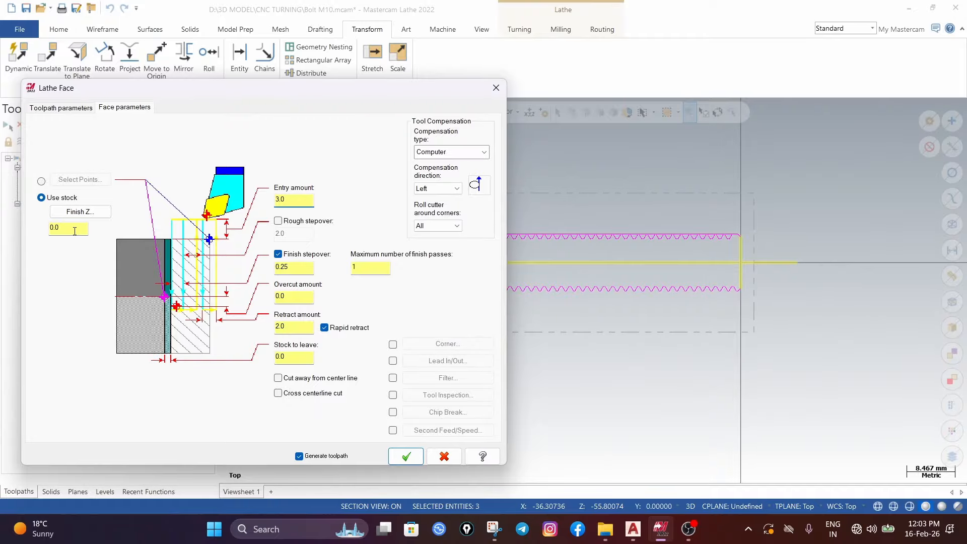
{"action": "double_click", "coordinate": [74, 231]}
{"action": "left_click", "coordinate": [278, 221]}
{"action": "double_click", "coordinate": [293, 235]}
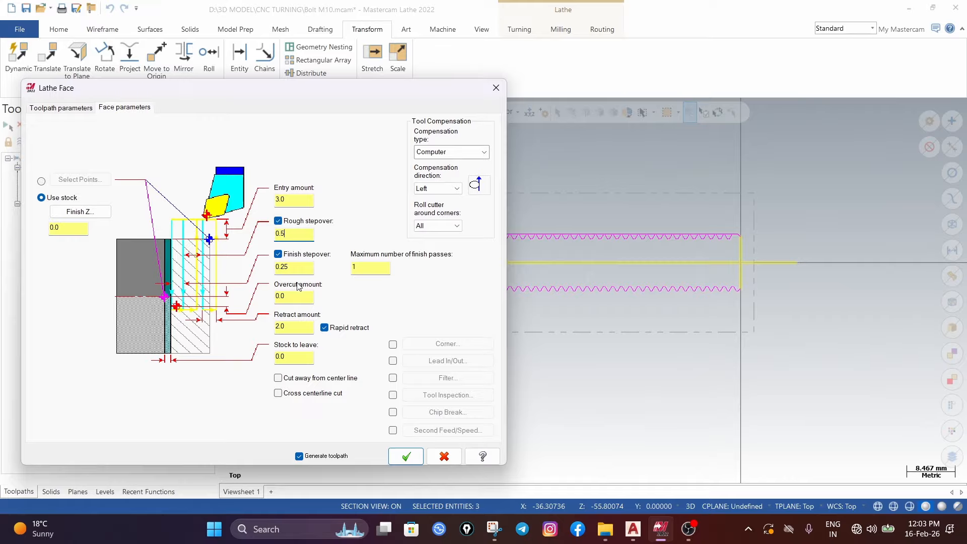
{"action": "double_click", "coordinate": [304, 360]}
{"action": "left_click", "coordinate": [404, 457]}
{"action": "scroll", "coordinate": [773, 220], "scroll_direction": "up", "scroll_amount": 3}
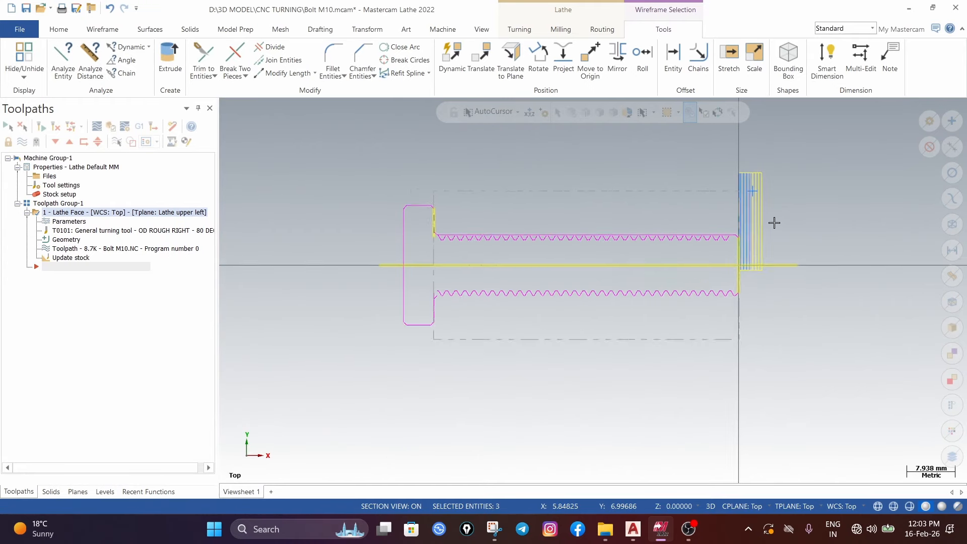
{"action": "scroll", "coordinate": [753, 308], "scroll_direction": "down", "scroll_amount": 1}
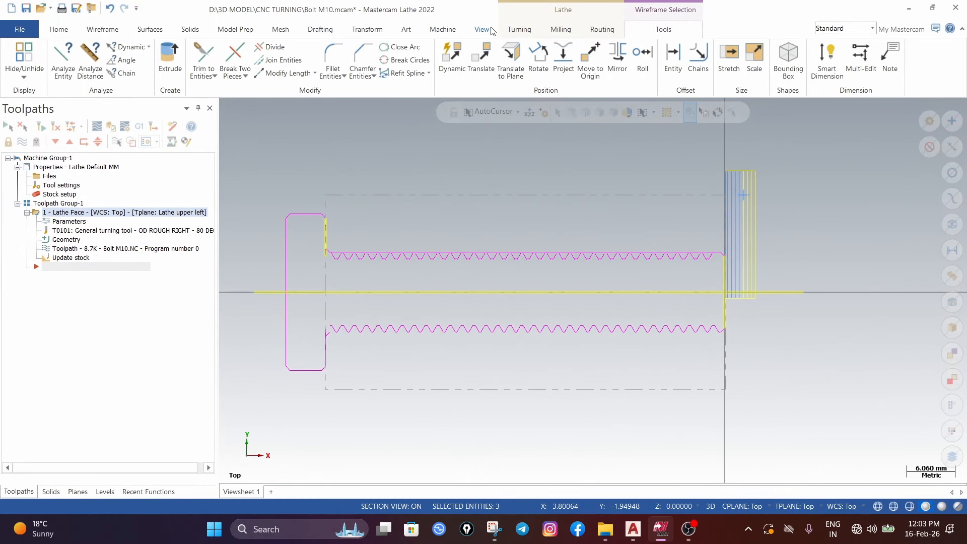
Step: Start a Rough toolpath and chain the bolt profile, moving the chain's start point to the chamfer at the shank's free end
{"action": "left_click", "coordinate": [518, 30]}
{"action": "left_click", "coordinate": [27, 61]}
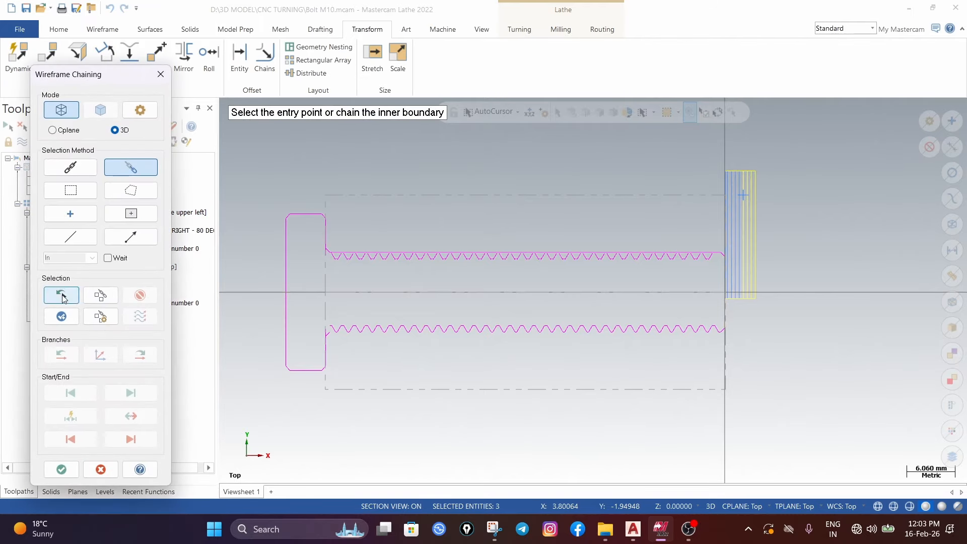
{"action": "scroll", "coordinate": [838, 308], "scroll_direction": "up", "scroll_amount": 2}
{"action": "left_click", "coordinate": [838, 309]}
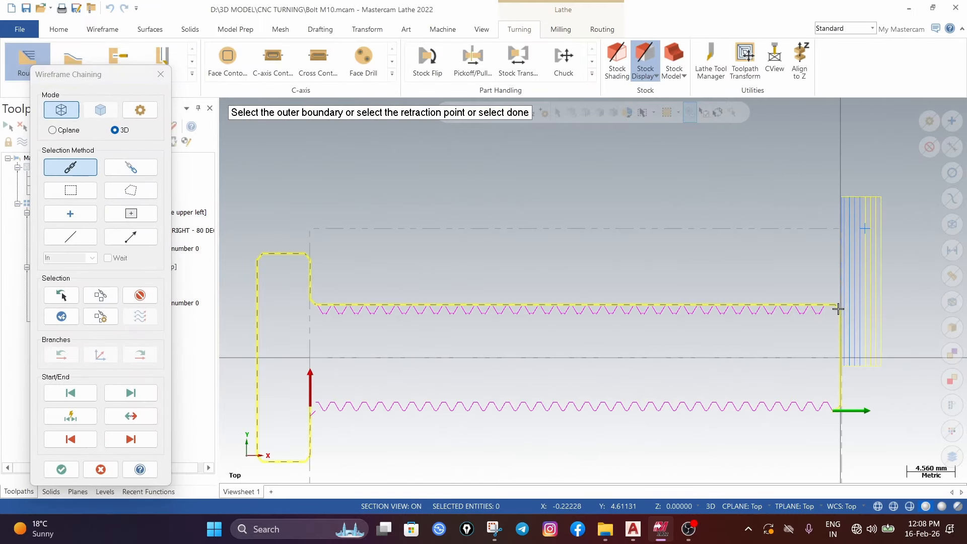
{"action": "left_click", "coordinate": [134, 398]}
{"action": "left_click", "coordinate": [135, 398]}
{"action": "left_click", "coordinate": [136, 399]}
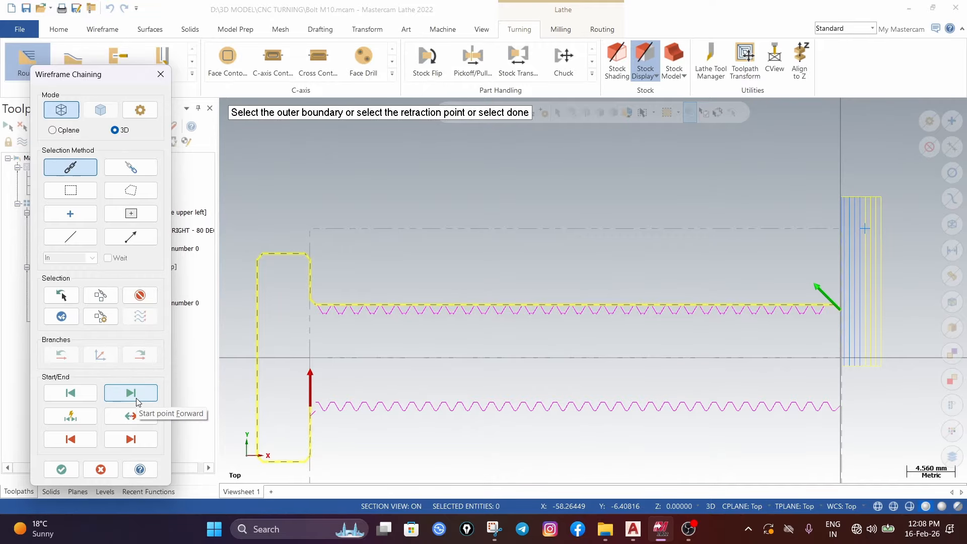
Step: Move the chain's end point back to the head's upper shoulder face and accept the chain
{"action": "left_click", "coordinate": [76, 443]}
{"action": "left_click", "coordinate": [77, 443]}
{"action": "left_click", "coordinate": [77, 443]}
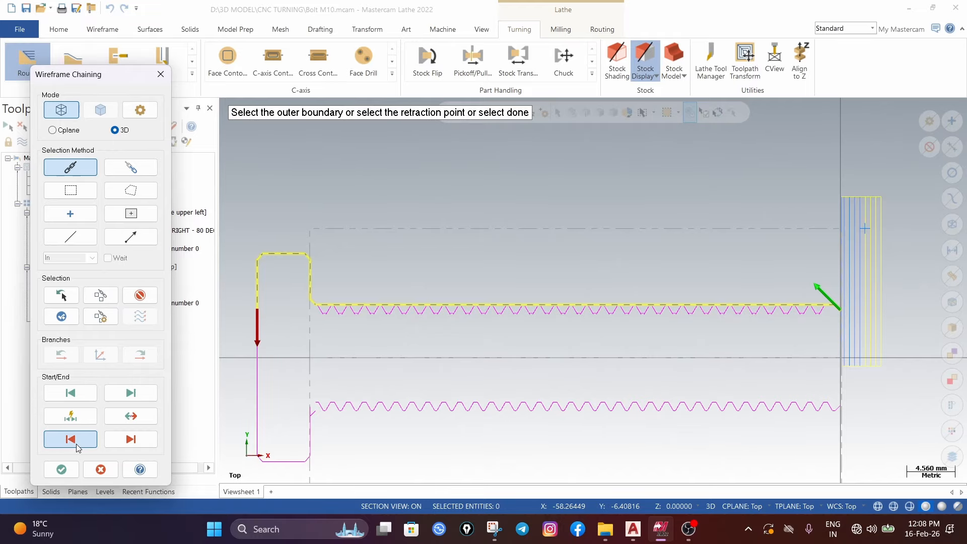
{"action": "left_click", "coordinate": [76, 443]}
{"action": "left_click", "coordinate": [76, 443]}
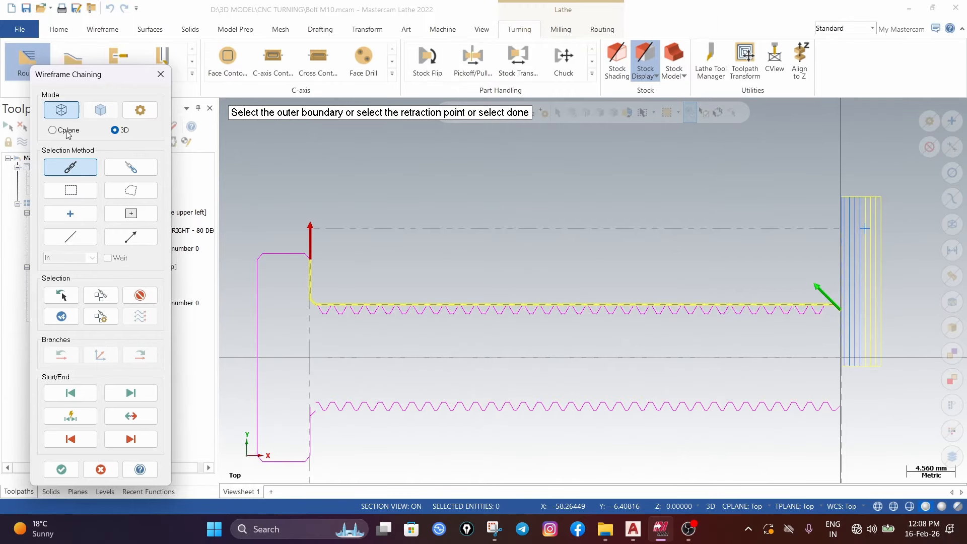
{"action": "left_click", "coordinate": [62, 468]}
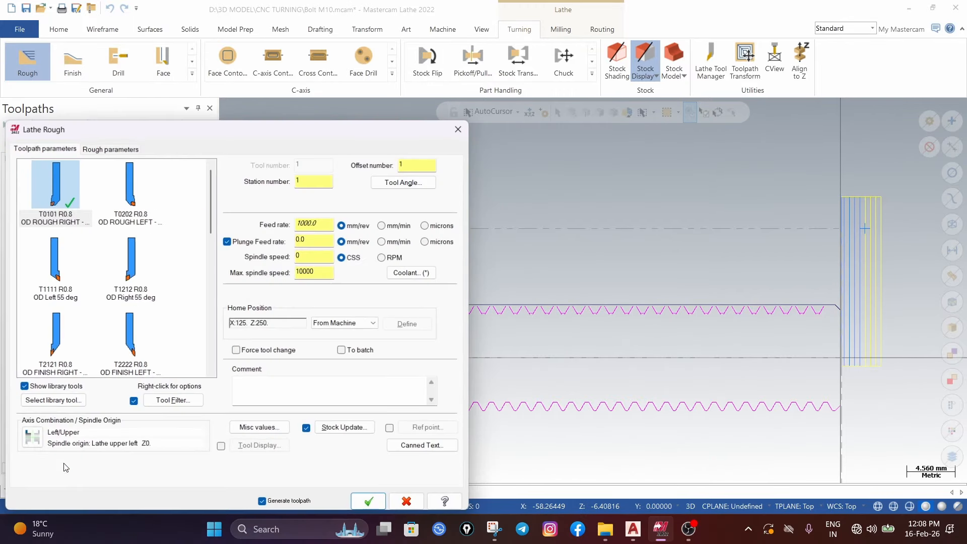
Step: Generate the roughing toolpath with 1.0 mm depth of cut, 0.3 mm minimum cut depth, and stock to leave of 0.2 mm in X and 0.1 mm in Z
{"action": "left_click_drag", "start_coordinate": [247, 136], "coordinate": [269, 87]}
{"action": "left_click", "coordinate": [134, 100]}
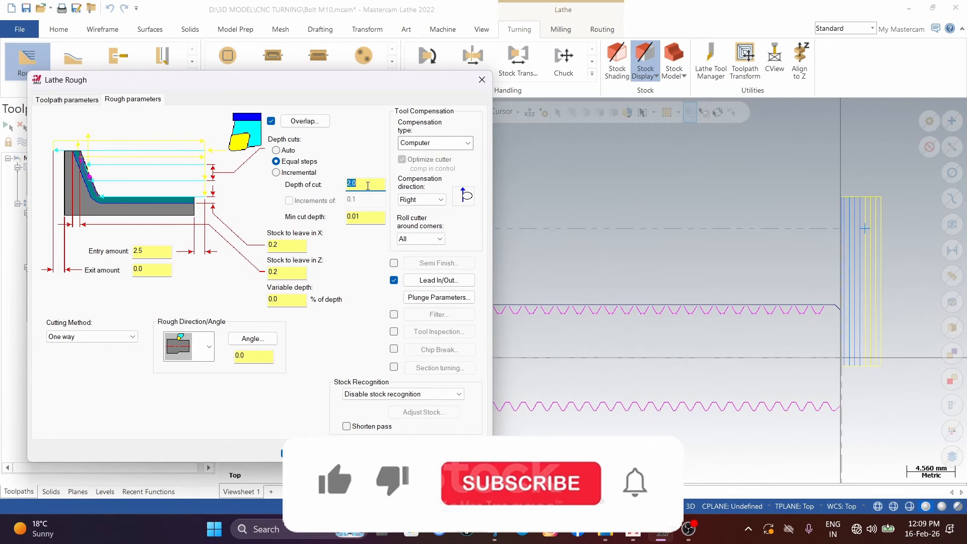
{"action": "type", "text": "1.0"}
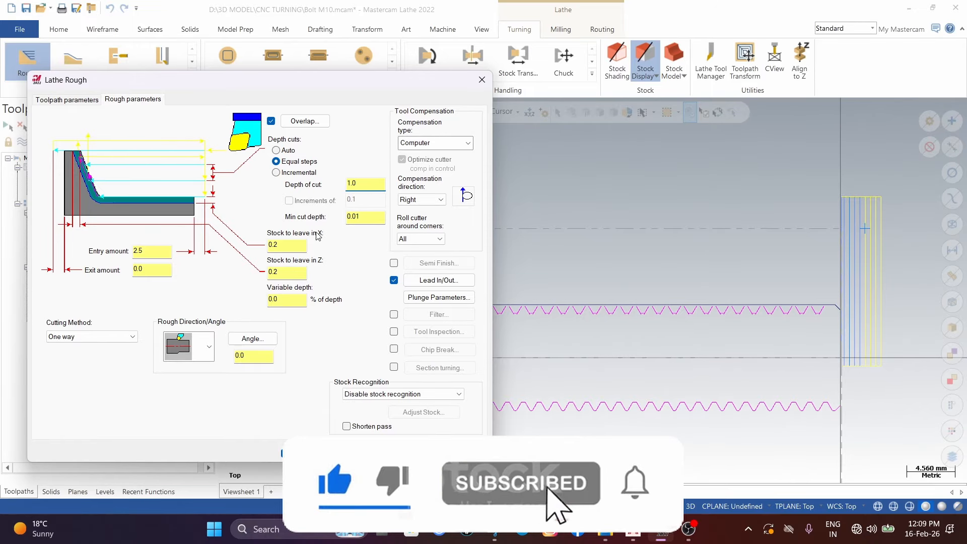
{"action": "double_click", "coordinate": [371, 219]}
{"action": "type", "text": "0.3"}
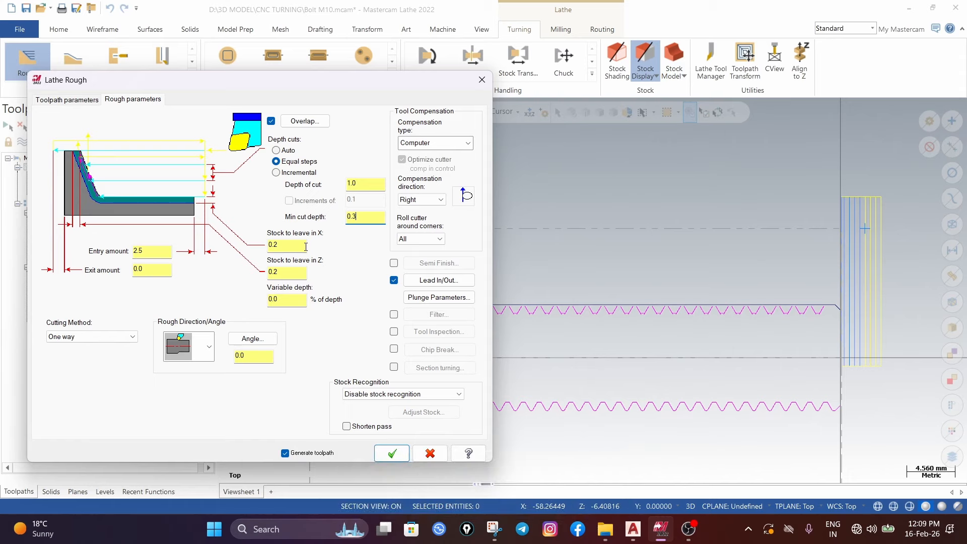
{"action": "left_click", "coordinate": [299, 246]}
{"action": "left_click", "coordinate": [81, 101]}
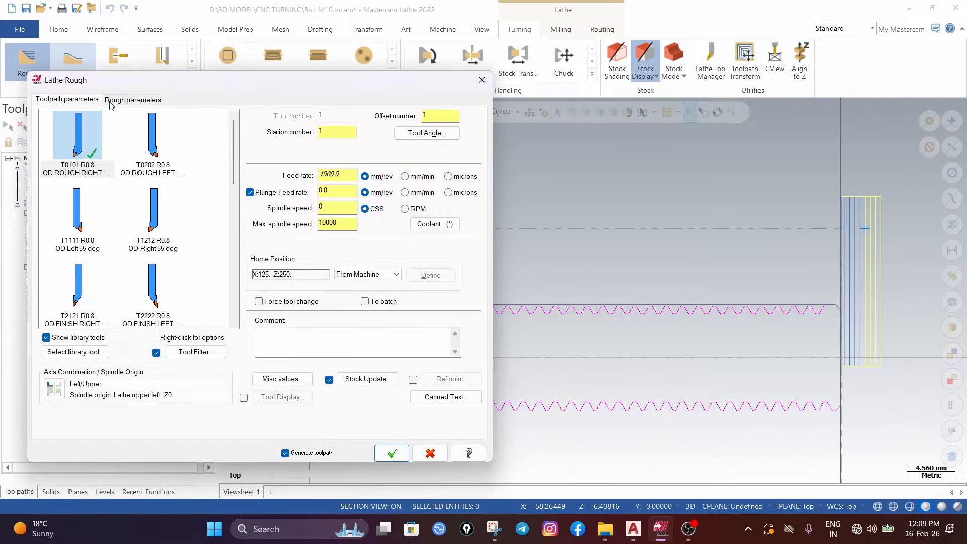
{"action": "left_click", "coordinate": [392, 454]}
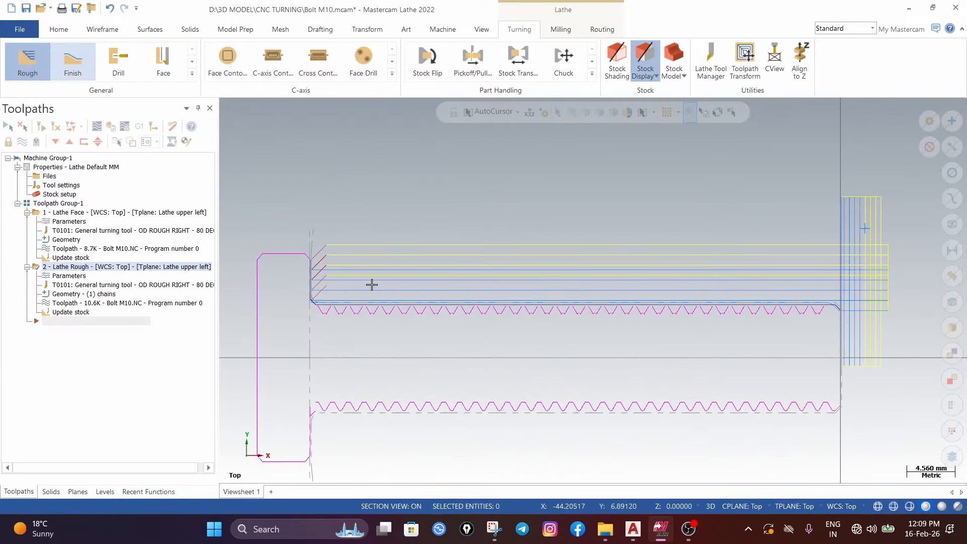
Step: Backplot the roughing toolpath along the shank, adjusting the playback speed to check the tool motion
{"action": "scroll", "coordinate": [351, 258], "scroll_direction": "down", "scroll_amount": 2}
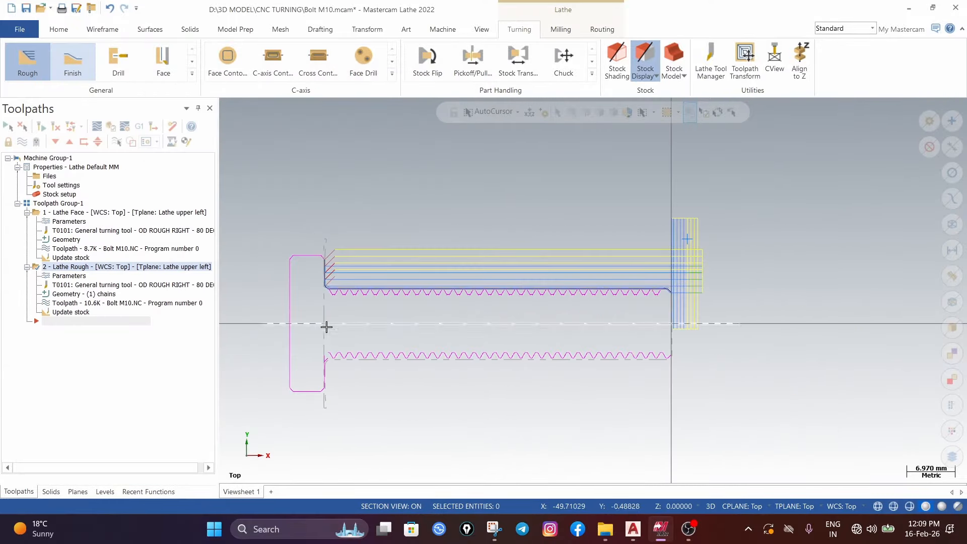
{"action": "left_click", "coordinate": [59, 303]}
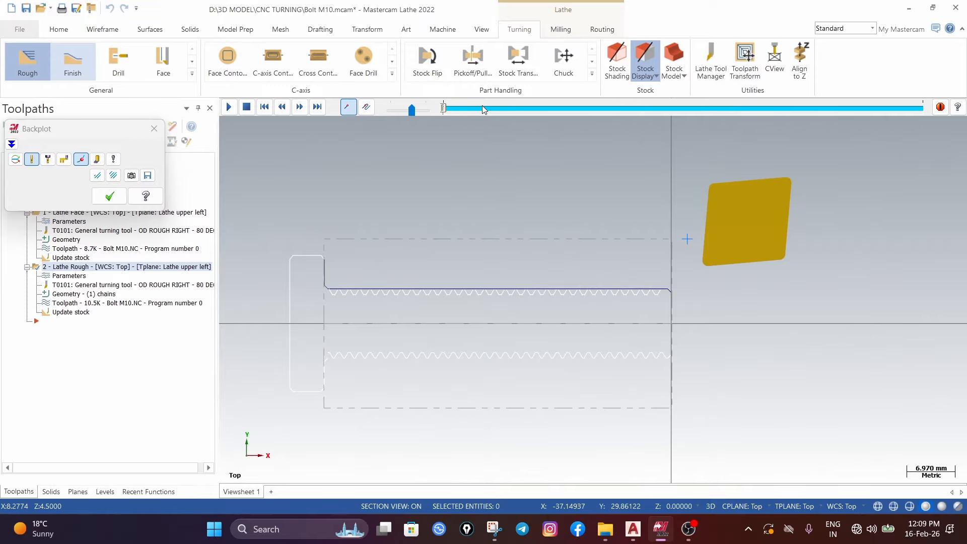
{"action": "left_click_drag", "start_coordinate": [400, 111], "coordinate": [391, 111]}
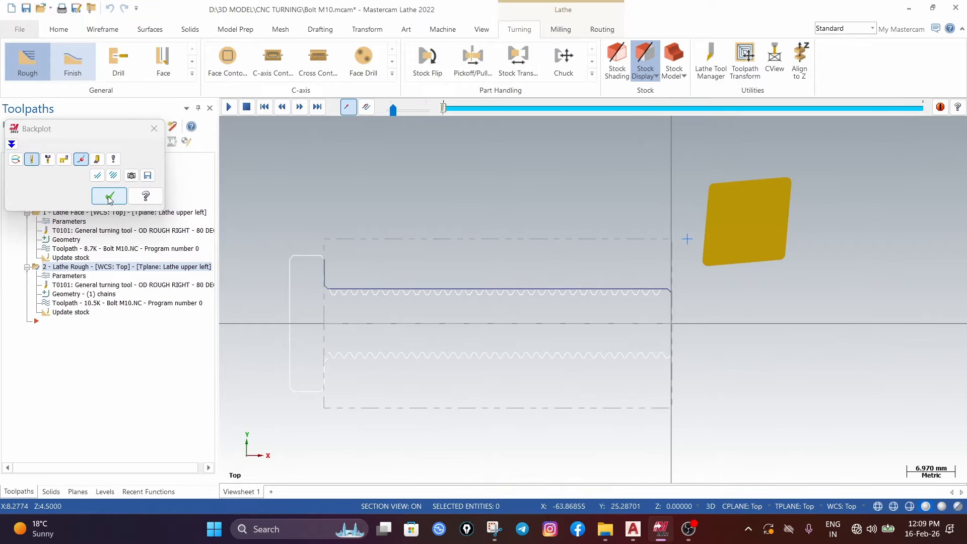
{"action": "left_click", "coordinate": [229, 107]}
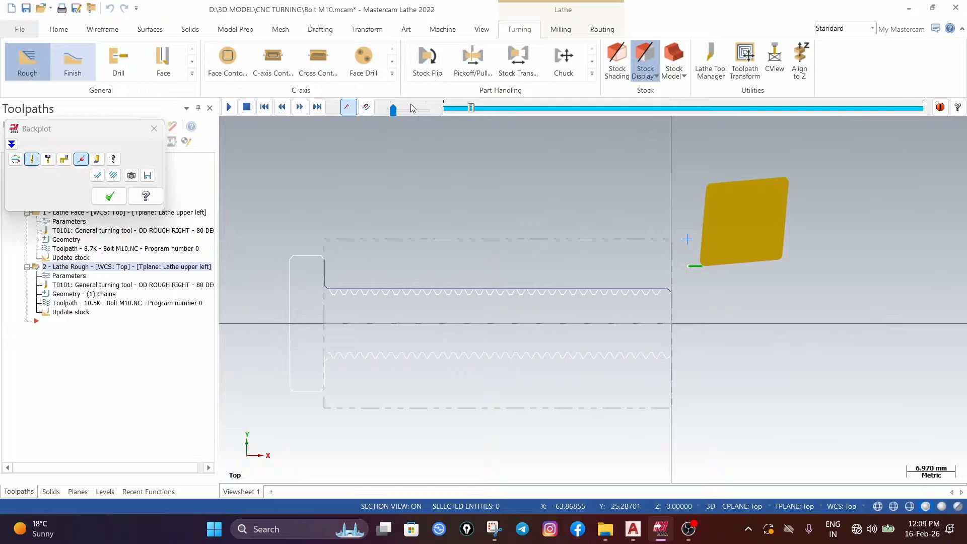
{"action": "left_click_drag", "start_coordinate": [393, 111], "coordinate": [420, 128]}
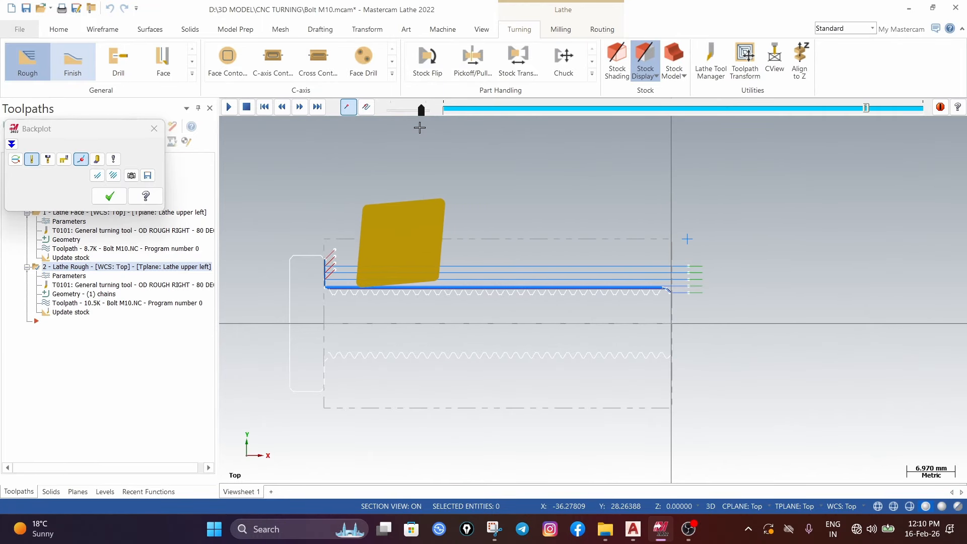
{"action": "left_click", "coordinate": [109, 196]}
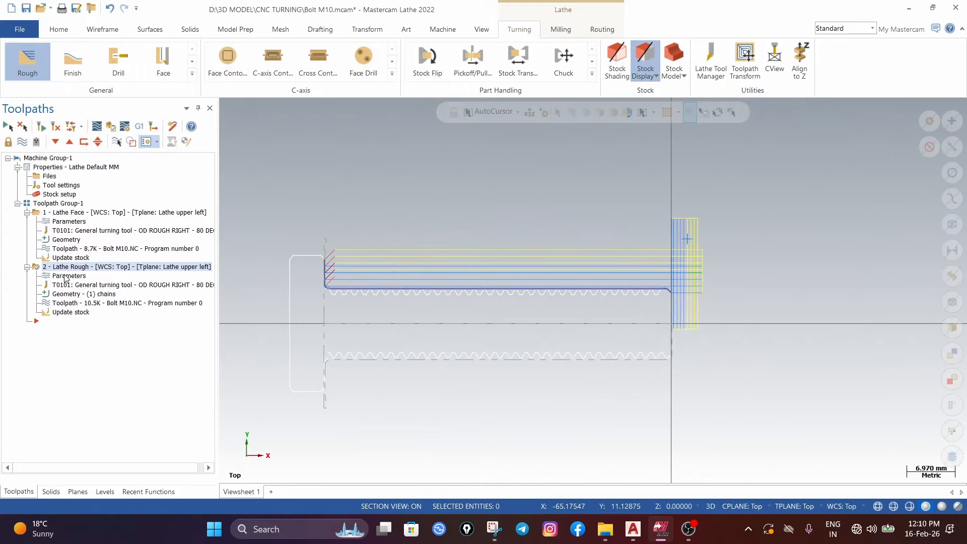
Step: Change the roughing operation to tool T2121 OD Finish Right 35 deg with stock recognition set to Use stock for outer boundary, and regenerate it
{"action": "left_click", "coordinate": [66, 276]}
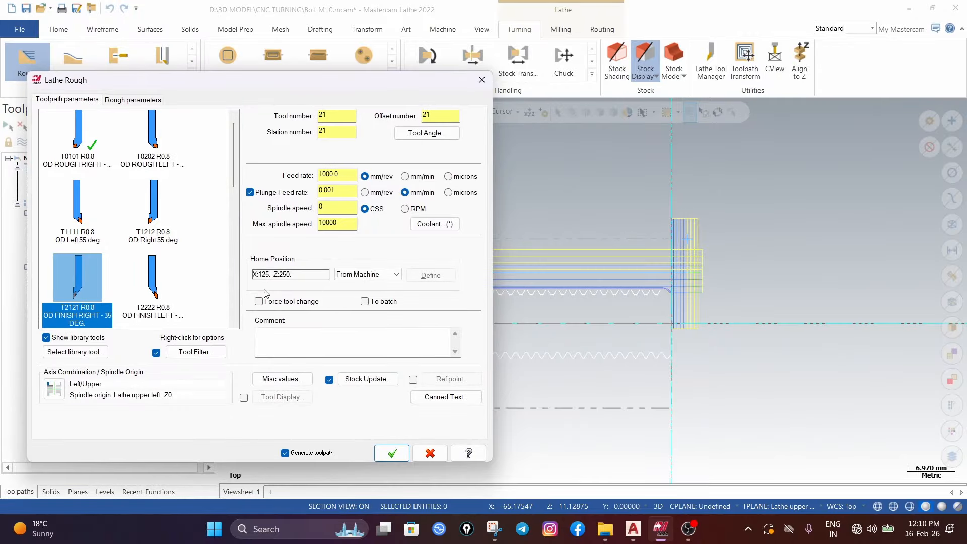
{"action": "left_click", "coordinate": [128, 100]}
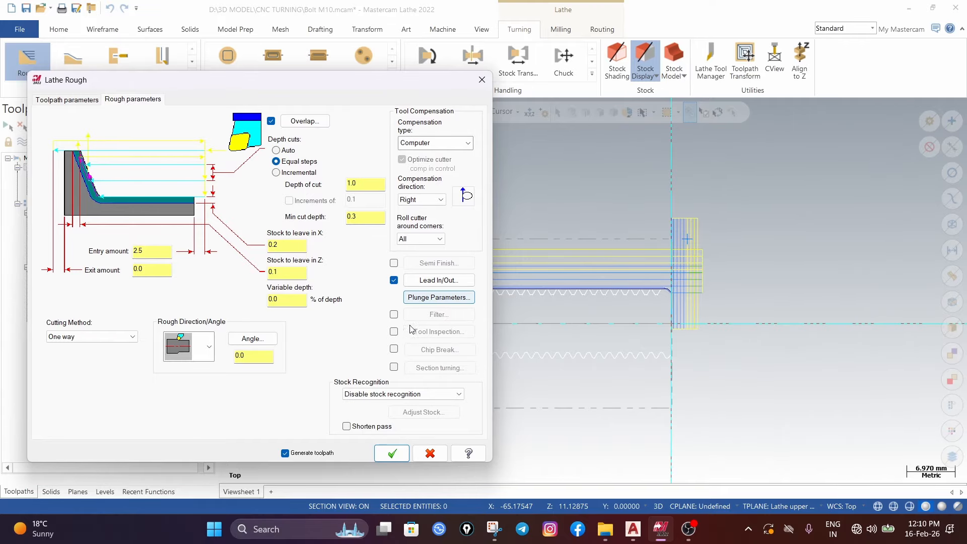
{"action": "left_click", "coordinate": [361, 396]}
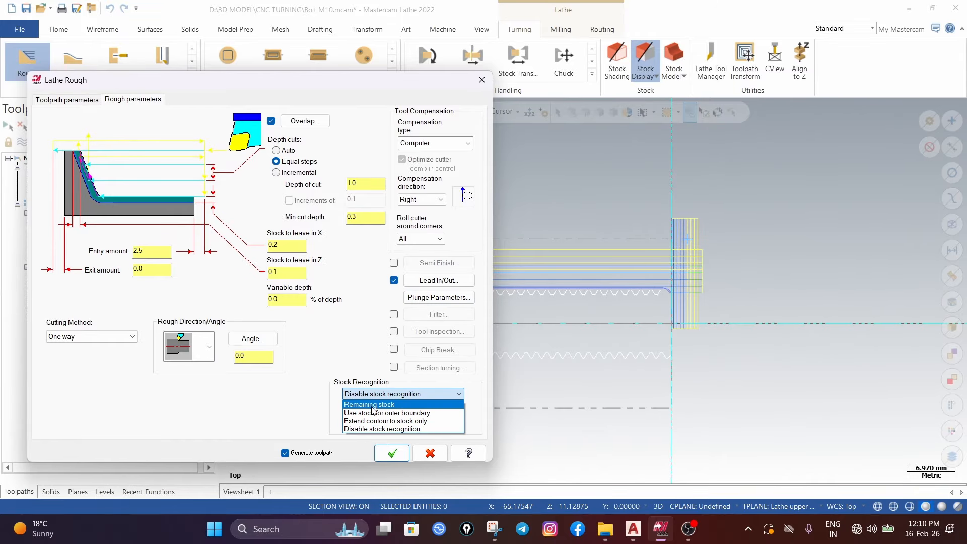
{"action": "left_click", "coordinate": [374, 414]}
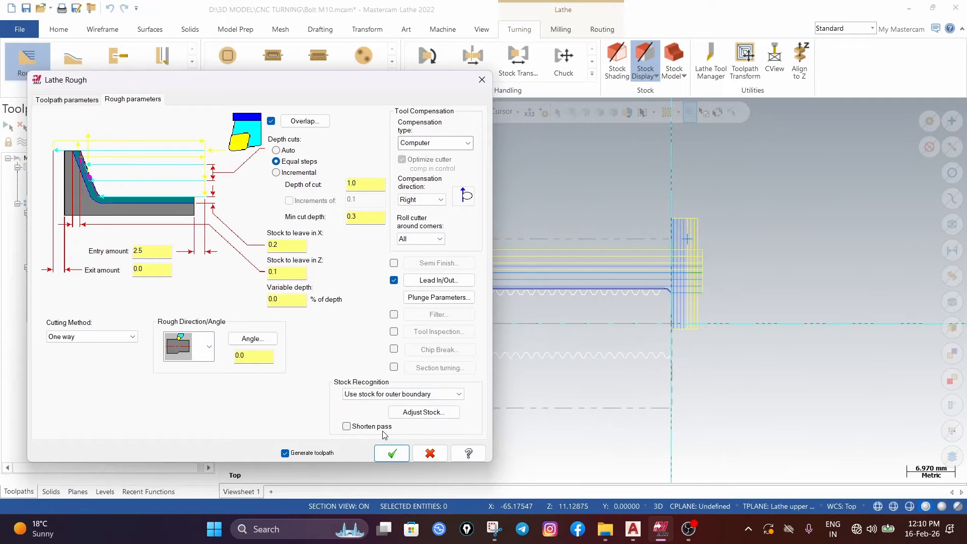
{"action": "left_click", "coordinate": [391, 453]}
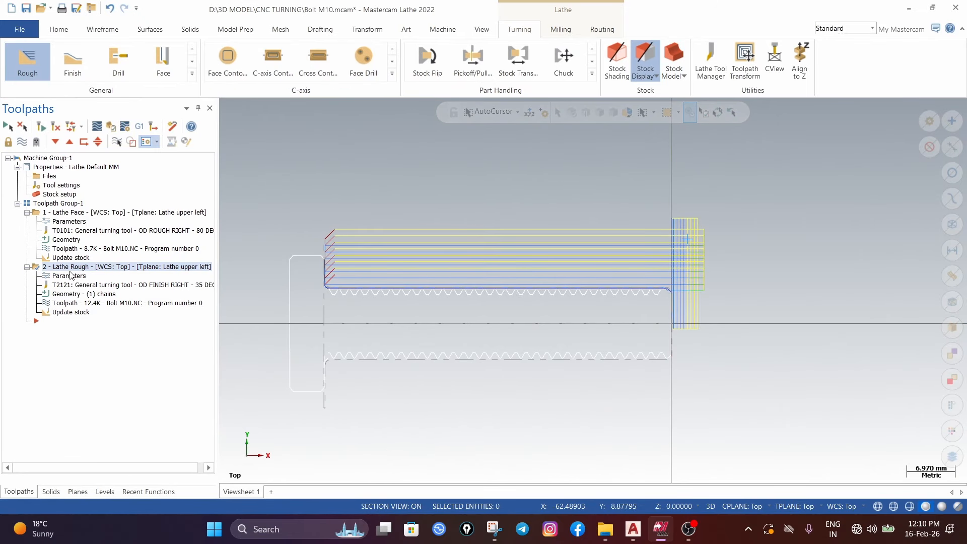
Step: Backplot the regenerated roughing toolpath to check the passes with the 35 deg tool
{"action": "left_click", "coordinate": [60, 303]}
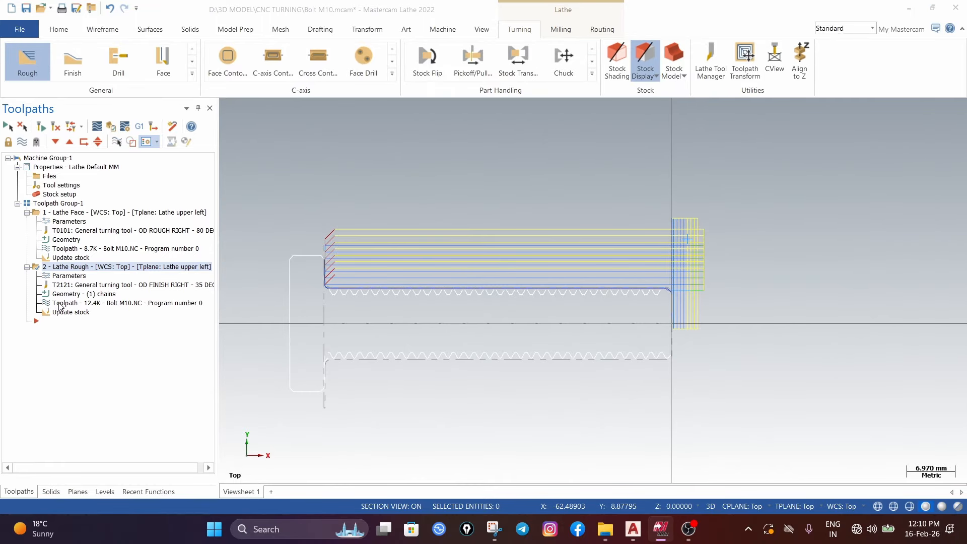
{"action": "left_click", "coordinate": [235, 110]}
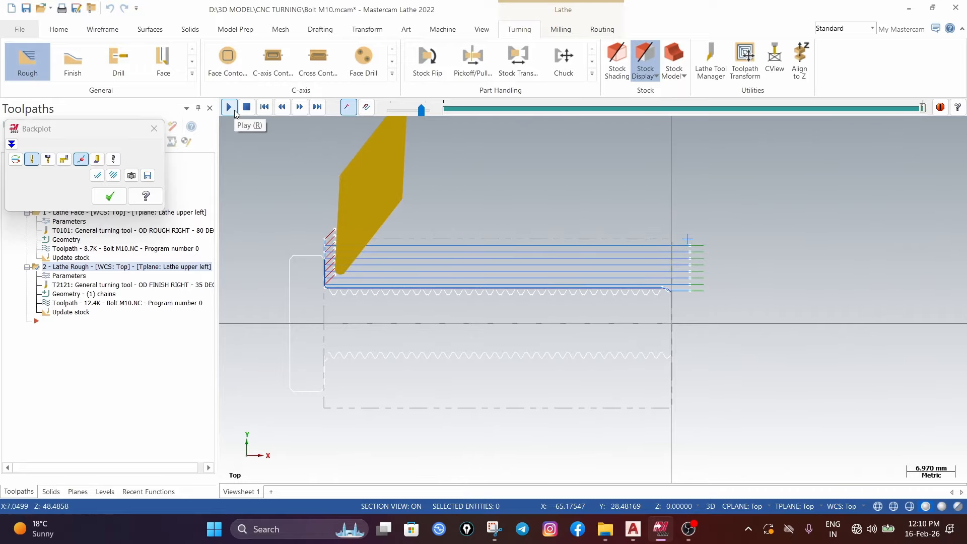
{"action": "left_click", "coordinate": [109, 196]}
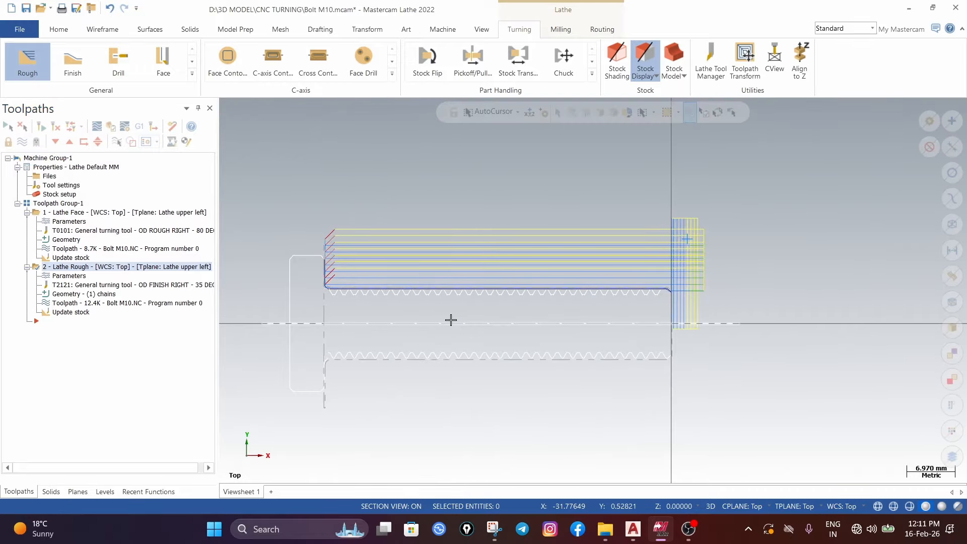
Step: Generate a second Face toolpath with tool T0101, turning off the rough stepover and keeping the 0.25 mm finish stepover
{"action": "left_click", "coordinate": [163, 58]}
{"action": "key", "text": "Return"}
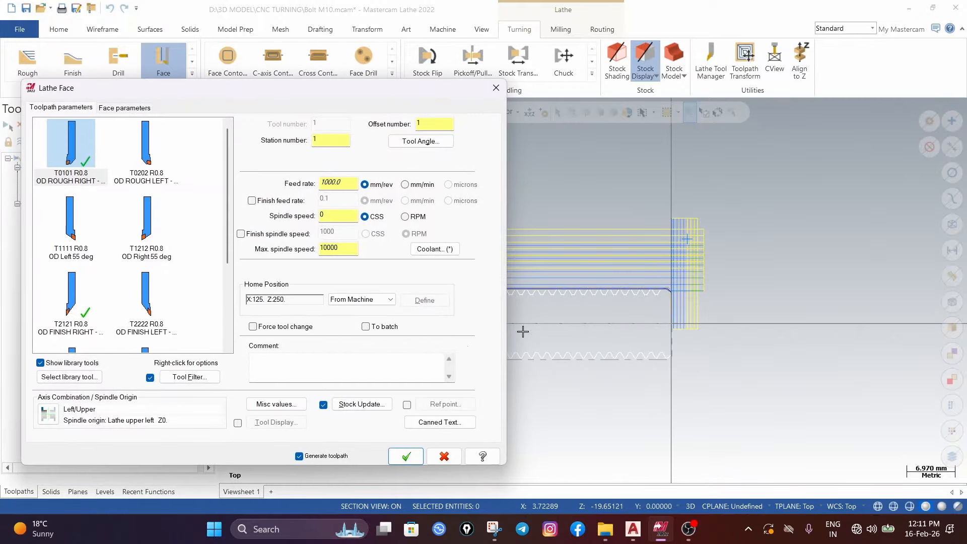
{"action": "scroll", "coordinate": [672, 305], "scroll_direction": "up", "scroll_amount": 4}
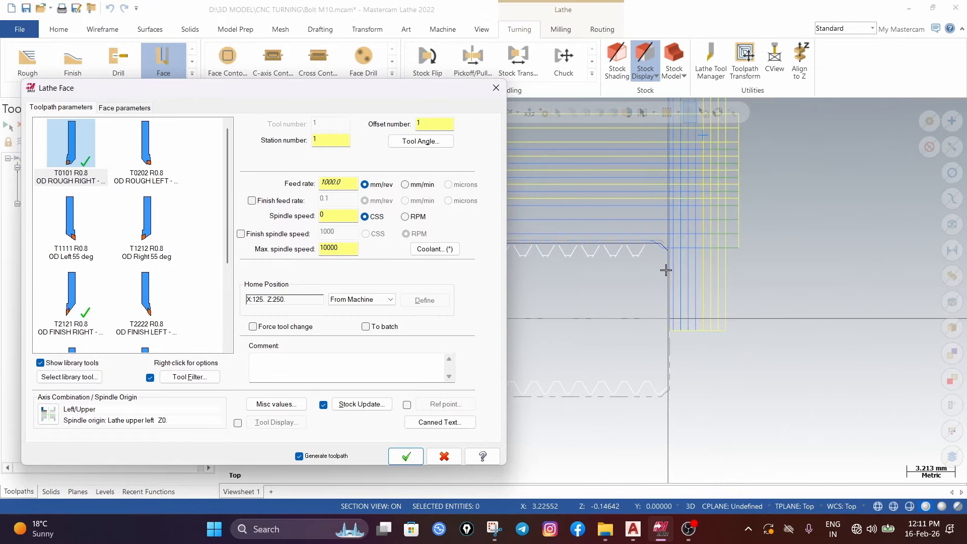
{"action": "scroll", "coordinate": [662, 305], "scroll_direction": "down", "scroll_amount": 4}
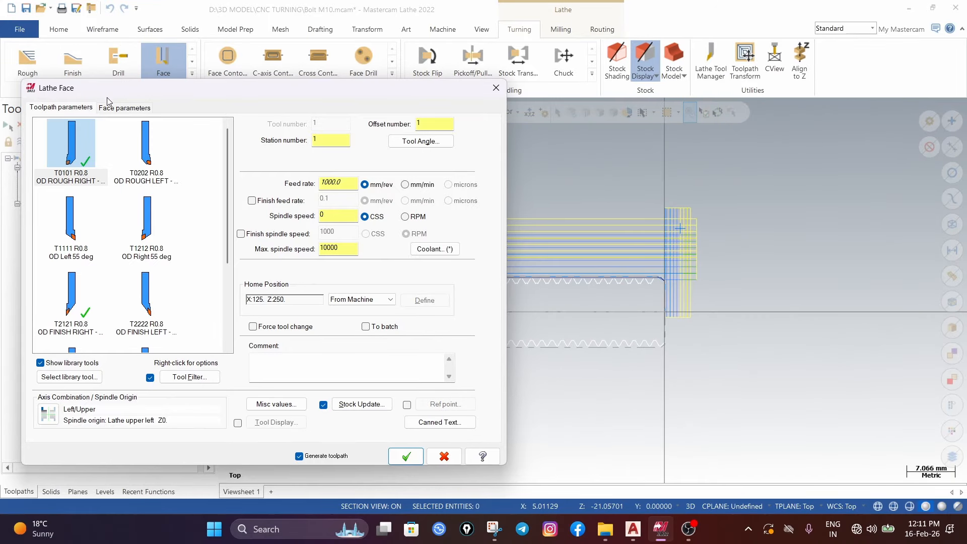
{"action": "left_click", "coordinate": [122, 108]}
{"action": "left_click", "coordinate": [283, 222]}
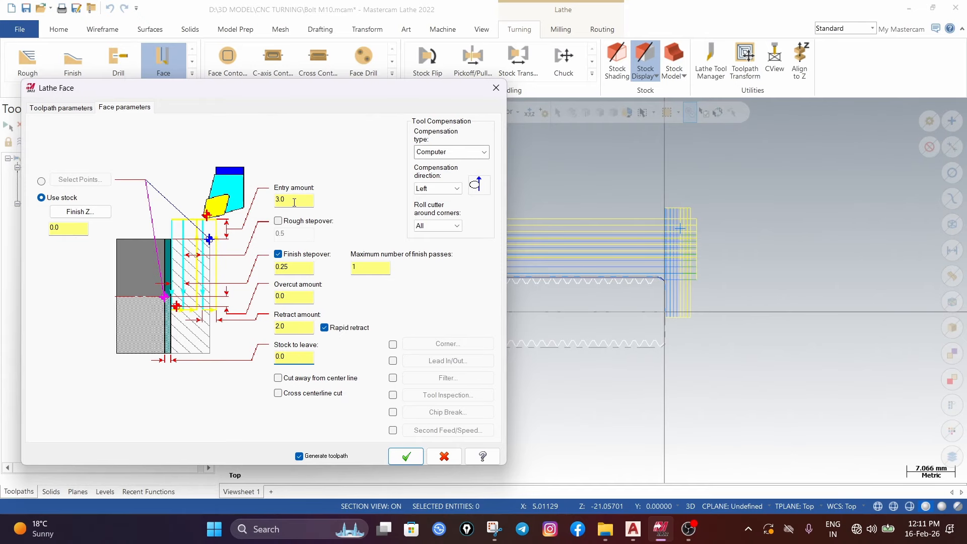
{"action": "left_click_drag", "start_coordinate": [294, 202], "coordinate": [278, 202]}
{"action": "left_click", "coordinate": [412, 456]}
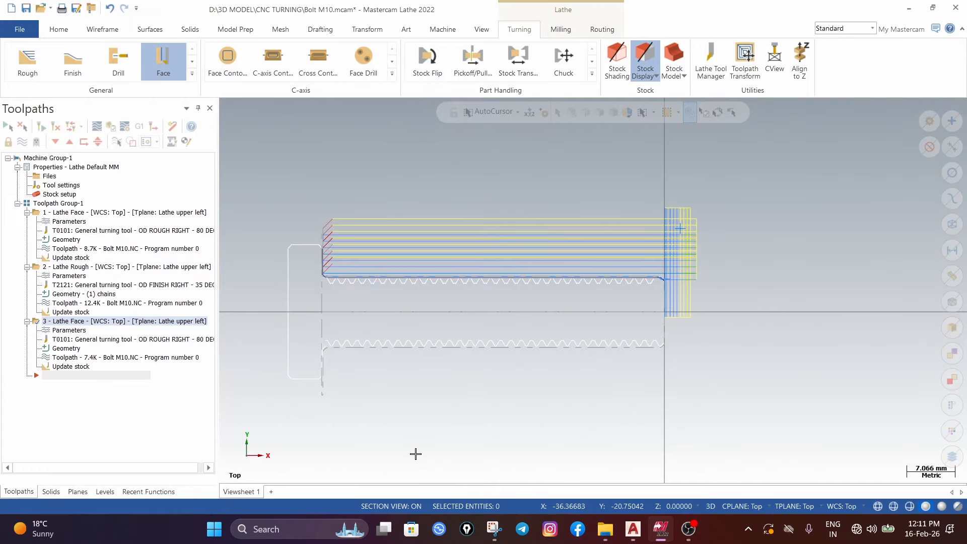
Step: Backplot the second facing toolpath to check the finish pass on the bolt's end face
{"action": "left_click", "coordinate": [69, 377]}
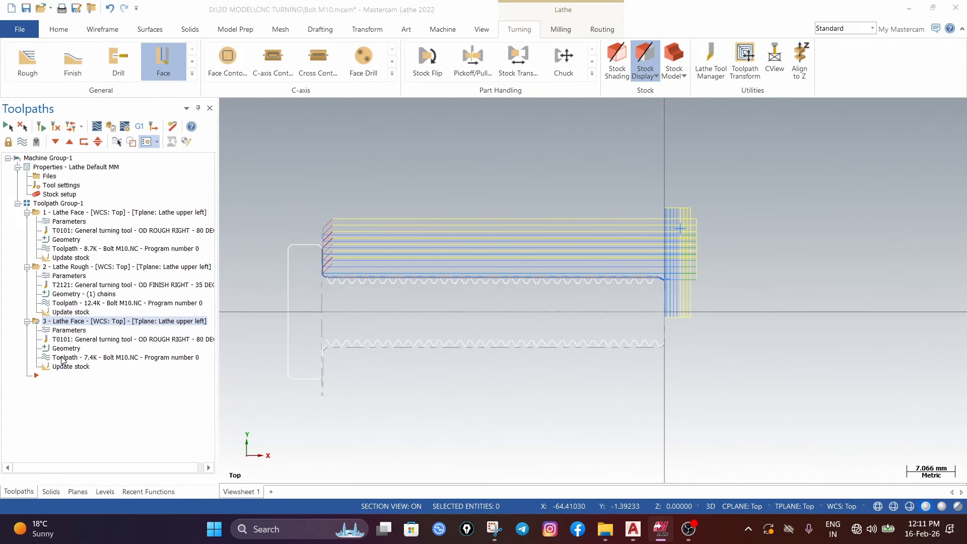
{"action": "left_click", "coordinate": [97, 126]}
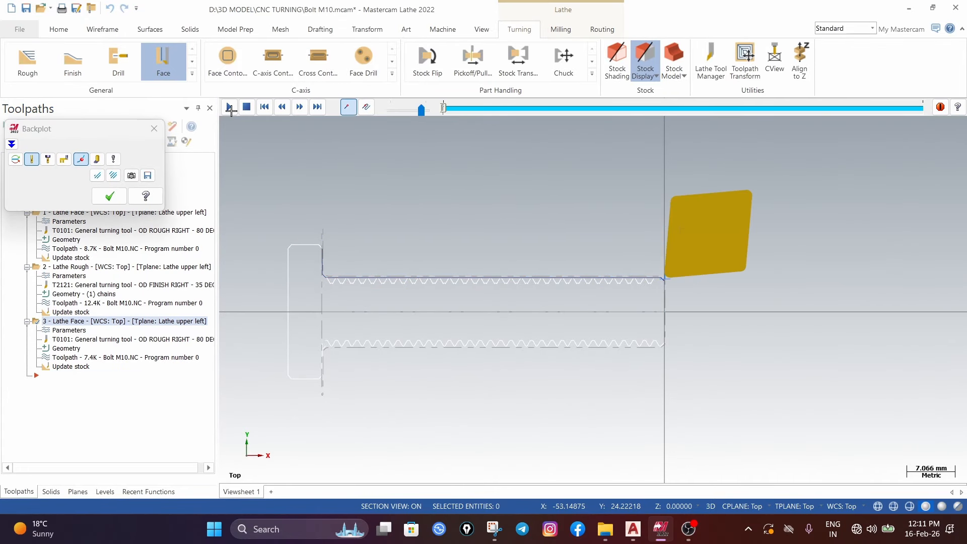
{"action": "left_click", "coordinate": [229, 106]}
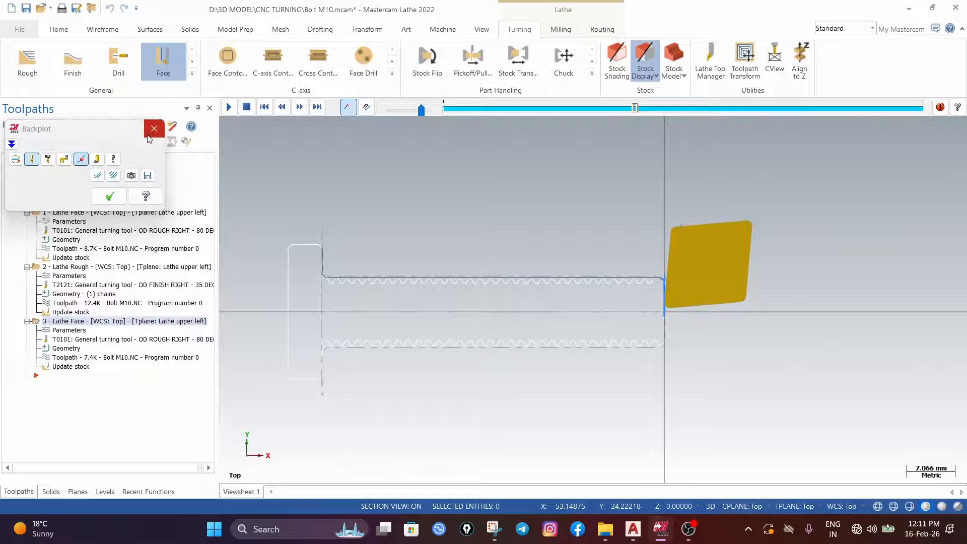
{"action": "left_click", "coordinate": [117, 200]}
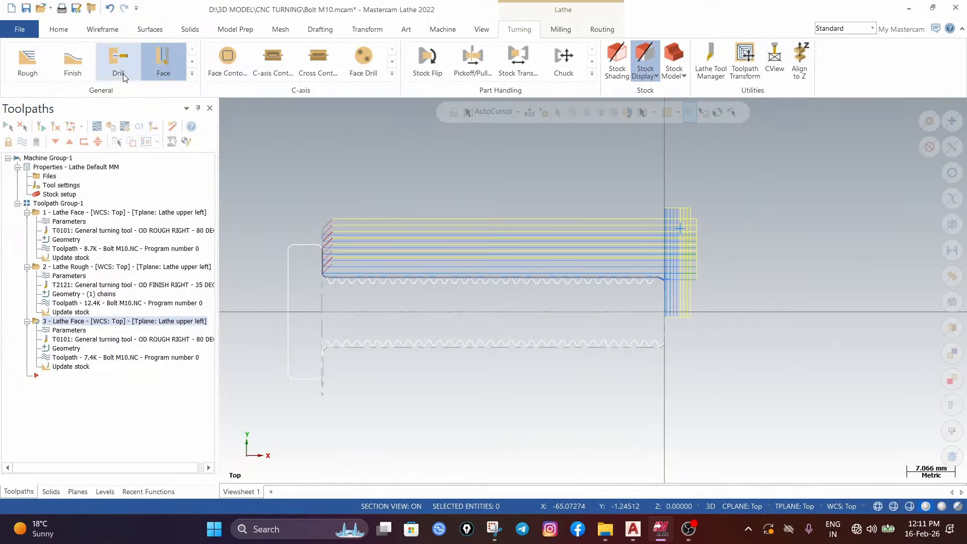
Step: Start a Finish toolpath, chain the bolt profile and move the chain start to the chamfer at the shank's free end
{"action": "left_click", "coordinate": [57, 69]}
{"action": "scroll", "coordinate": [664, 283], "scroll_direction": "up", "scroll_amount": 5}
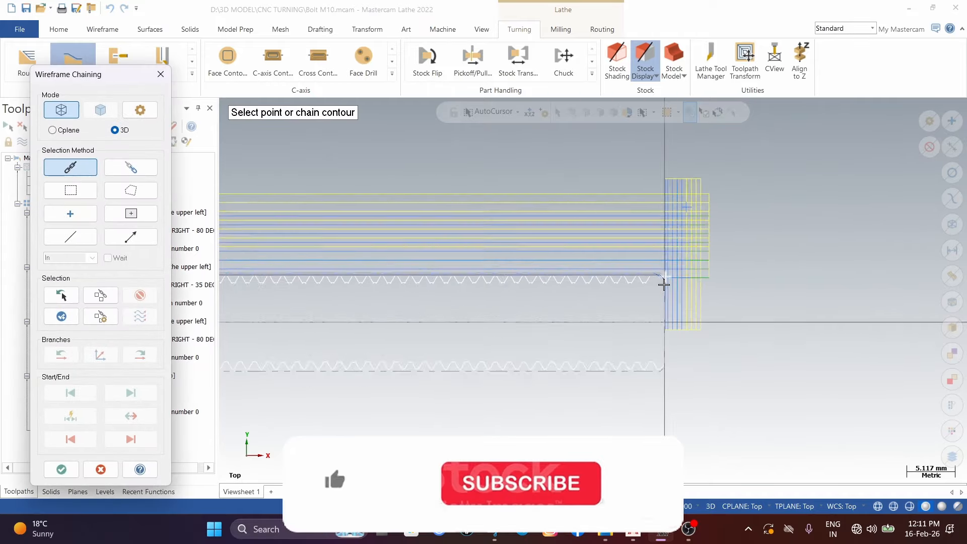
{"action": "scroll", "coordinate": [664, 285], "scroll_direction": "up", "scroll_amount": 5}
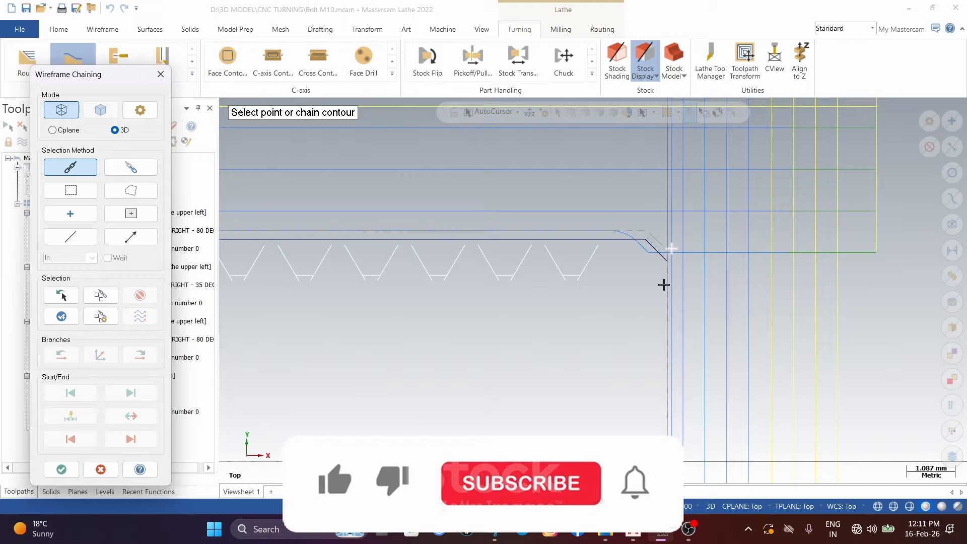
{"action": "left_click", "coordinate": [660, 247]}
{"action": "scroll", "coordinate": [554, 247], "scroll_direction": "down", "scroll_amount": 6}
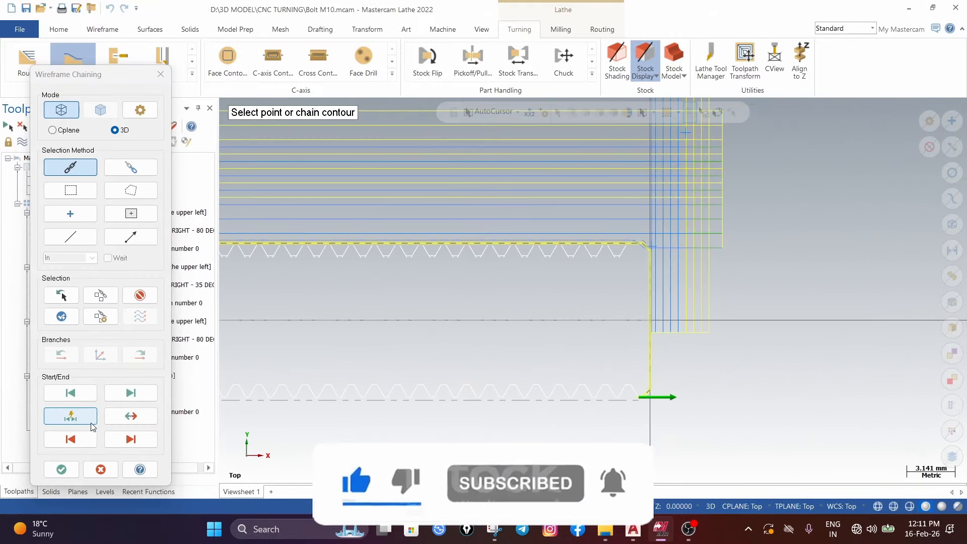
{"action": "left_click", "coordinate": [125, 393]}
{"action": "left_click", "coordinate": [124, 393]}
{"action": "left_click", "coordinate": [125, 393]}
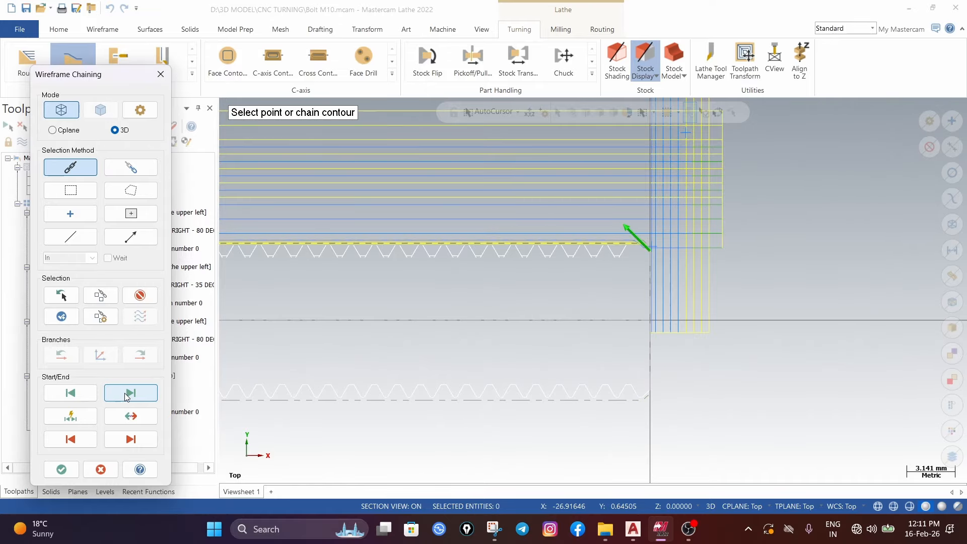
Step: Move the chain's end point back around the bolt head to the upper corner of the head's underside face
{"action": "scroll", "coordinate": [605, 303], "scroll_direction": "down", "scroll_amount": 6}
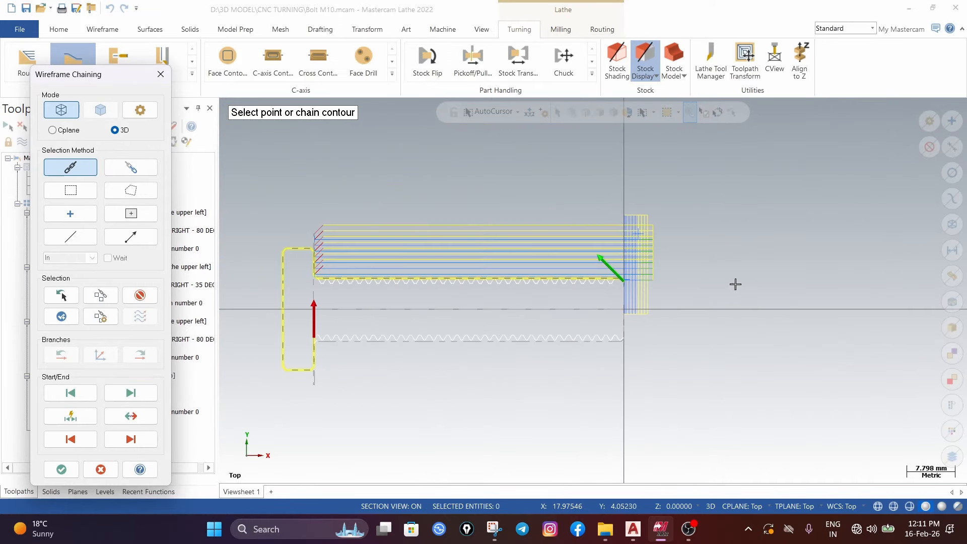
{"action": "left_click", "coordinate": [88, 443]}
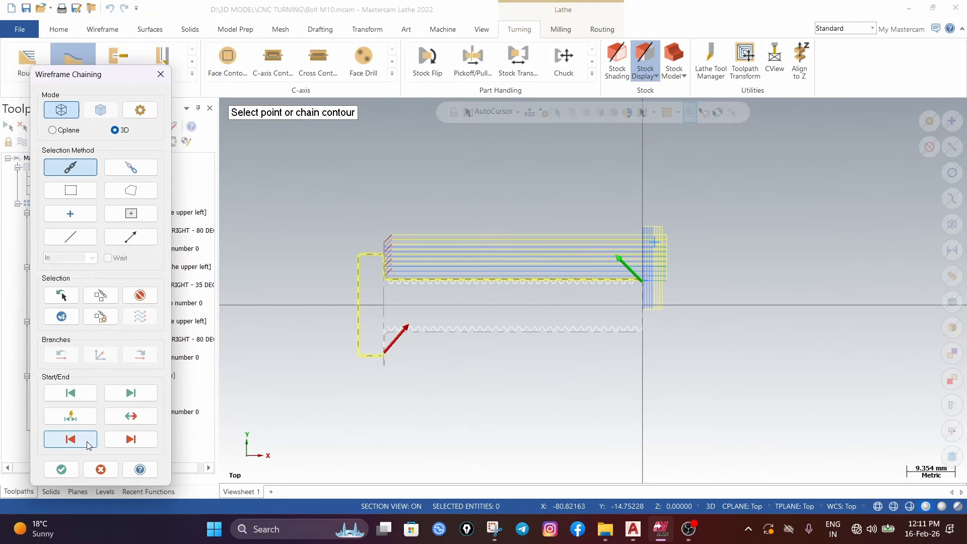
{"action": "left_click", "coordinate": [89, 444]}
{"action": "left_click", "coordinate": [88, 443]}
{"action": "left_click", "coordinate": [88, 443]}
{"action": "left_click", "coordinate": [89, 443]}
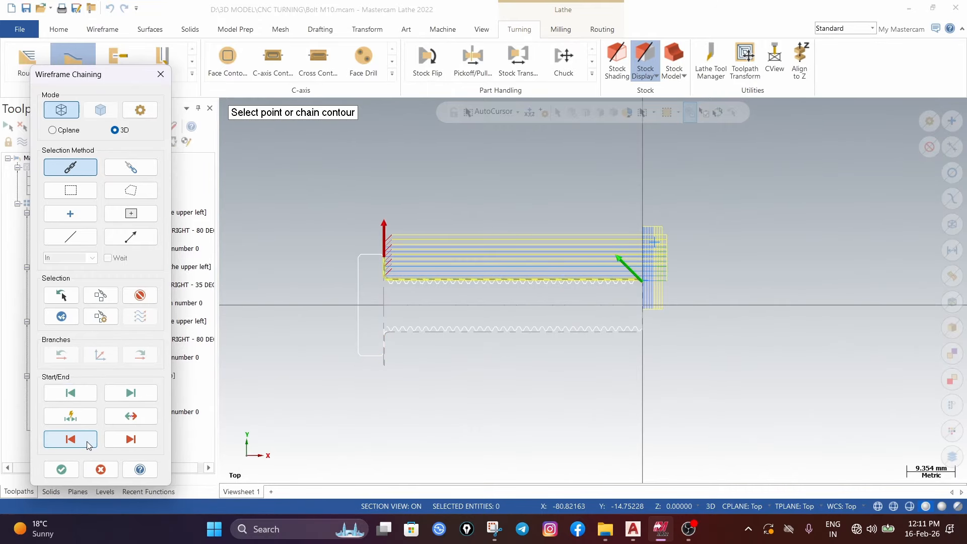
Step: Accept the chain and generate the finish toolpath with tool T2121, a 1.0 mm finish stepover and one finish pass
{"action": "left_click", "coordinate": [61, 469]}
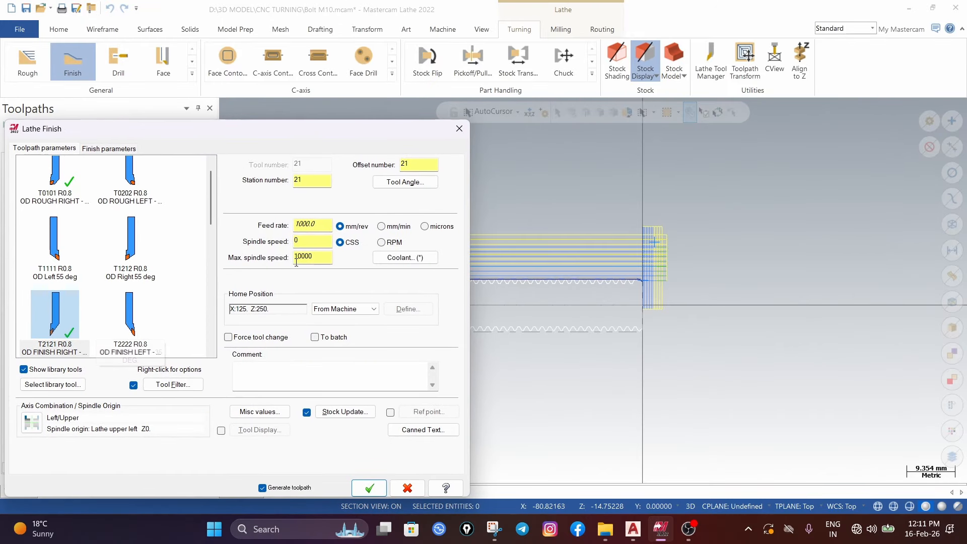
{"action": "left_click", "coordinate": [97, 152]}
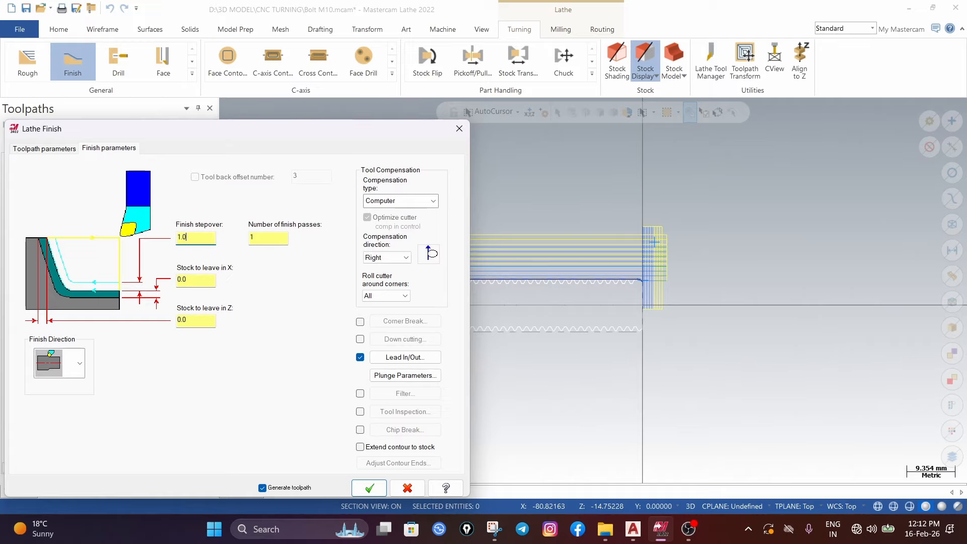
{"action": "left_click", "coordinate": [367, 487]}
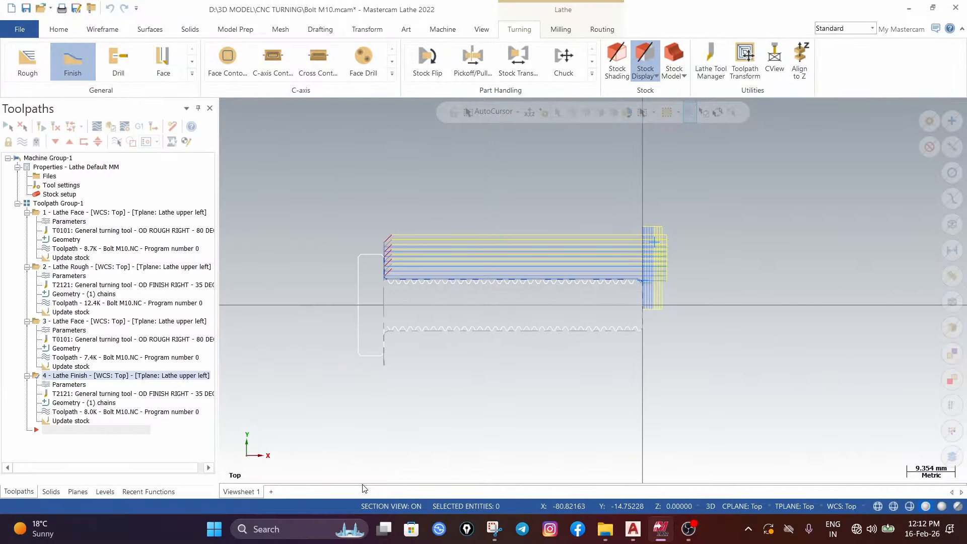
Step: Backplot the Lathe Finish toolpath to check the finishing pass along the shank and head face
{"action": "left_click", "coordinate": [67, 414]}
{"action": "left_click", "coordinate": [106, 204]}
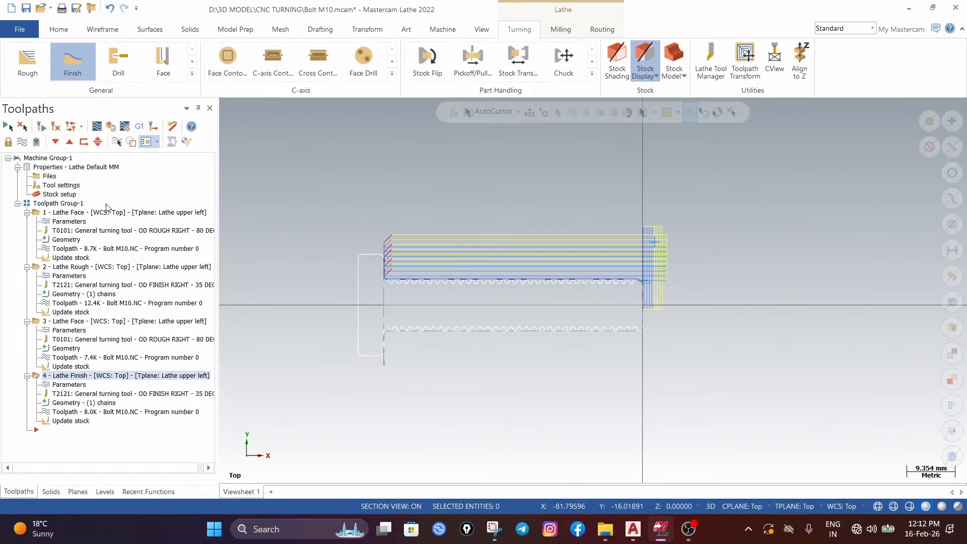
{"action": "left_click", "coordinate": [44, 414]}
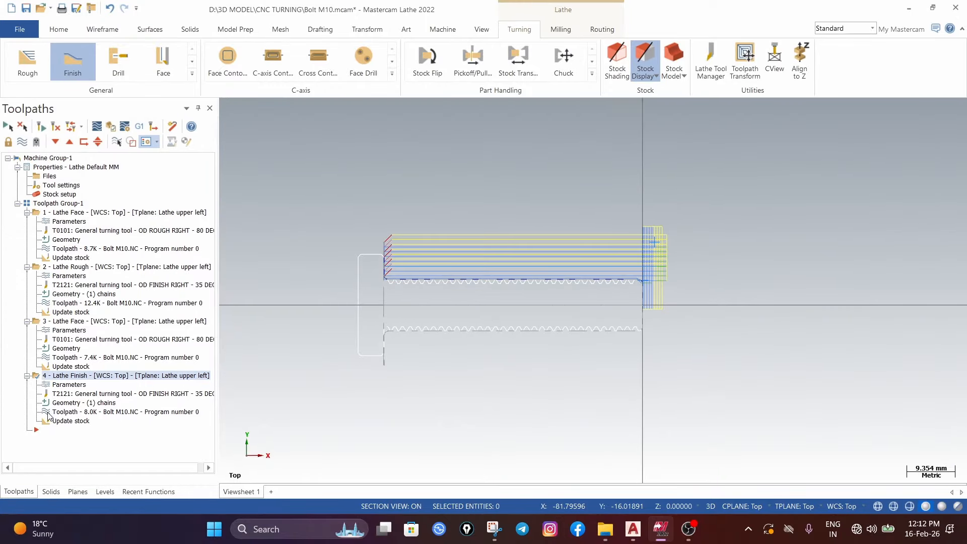
{"action": "left_click", "coordinate": [232, 110]}
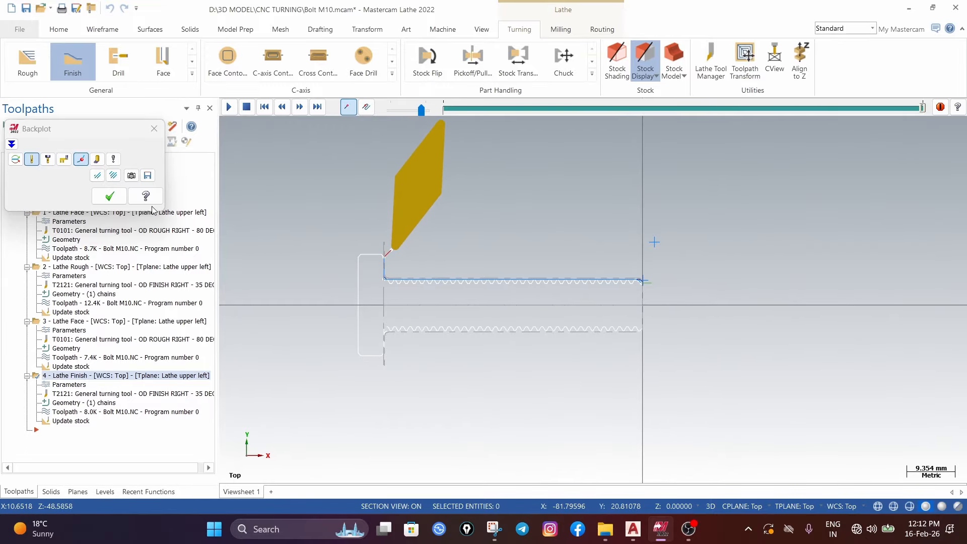
{"action": "left_click", "coordinate": [110, 195]}
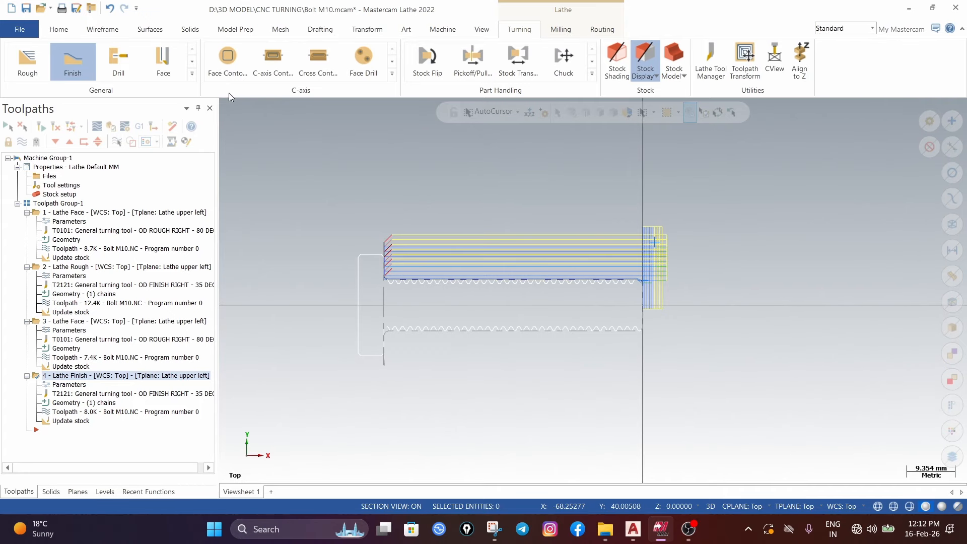
Step: Start a Thread toolpath with tool T9494 OD Thread Right-Small, reviewing and accepting its insert and holder definition
{"action": "left_click", "coordinate": [192, 74]}
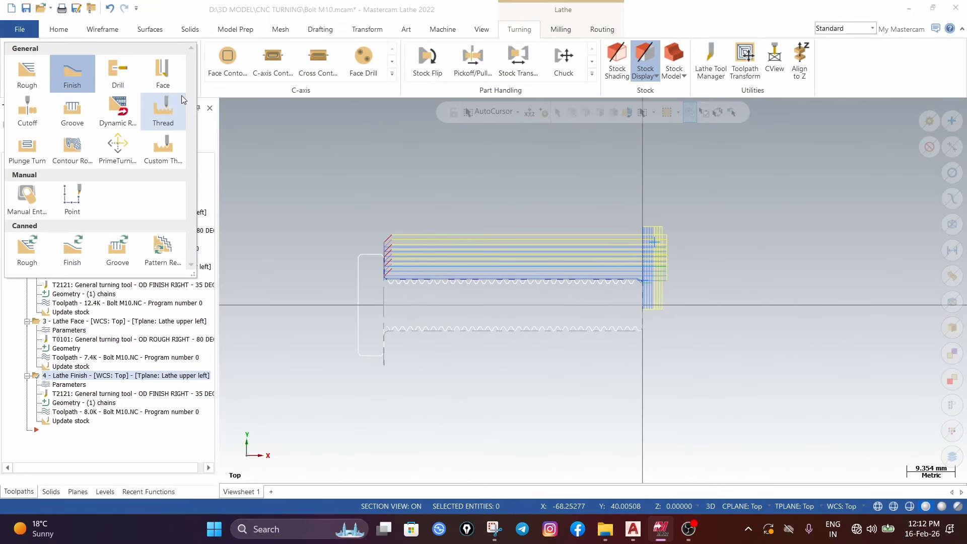
{"action": "left_click", "coordinate": [164, 110]}
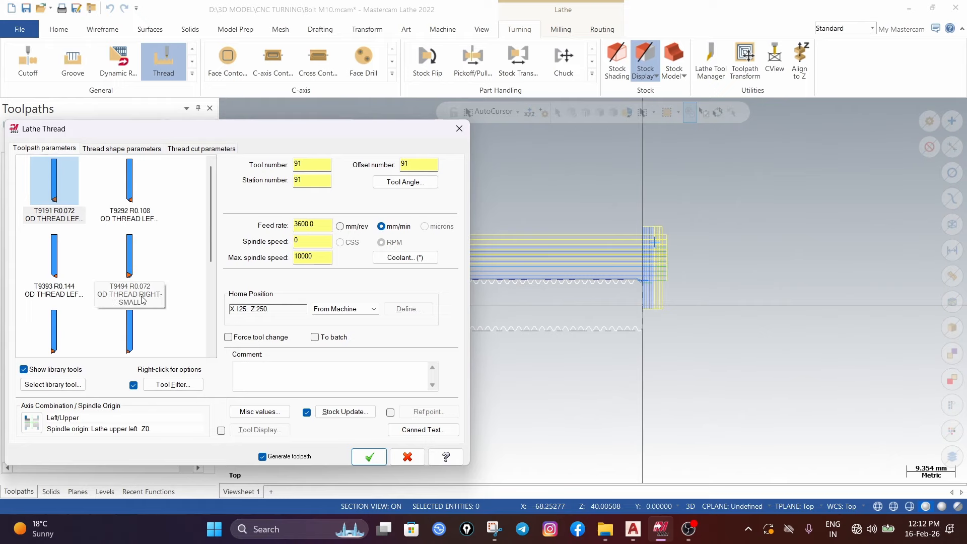
{"action": "double_click", "coordinate": [131, 257]}
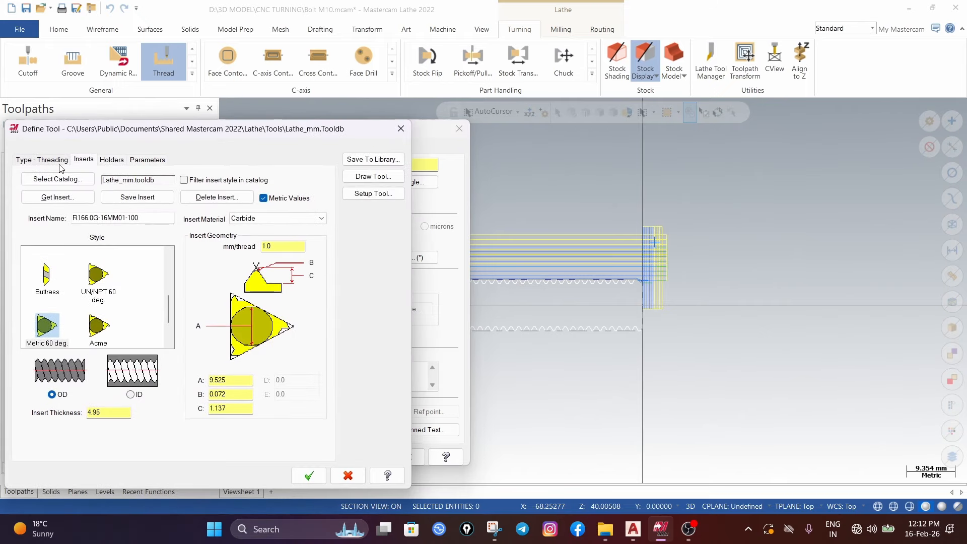
{"action": "left_click", "coordinate": [112, 160]}
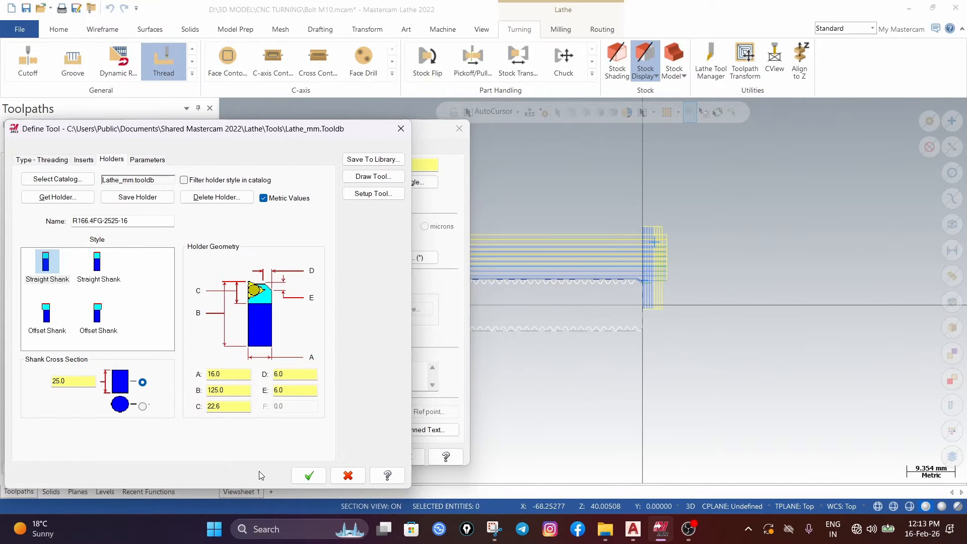
{"action": "key", "text": "Return"}
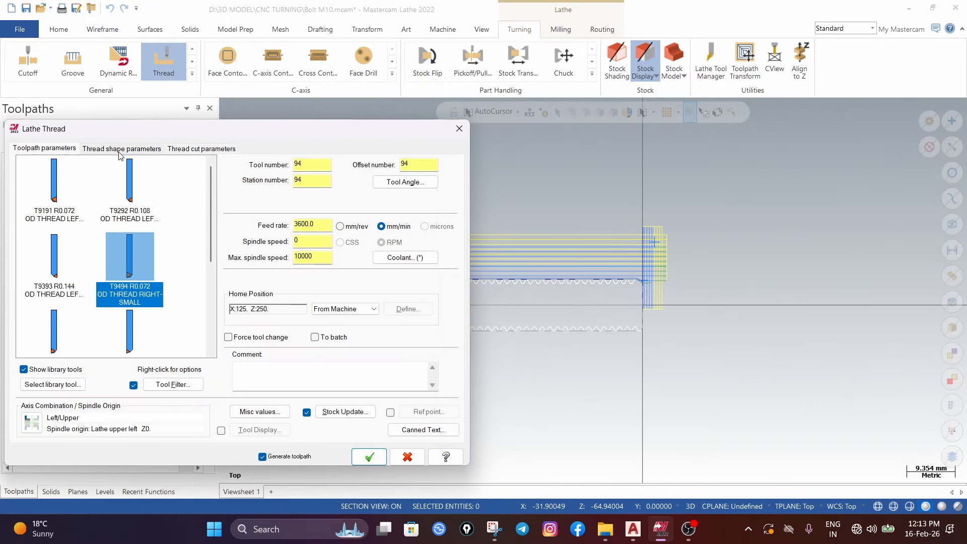
Step: Set the thread shape's major diameter to 10.0 mm and enter its minor diameter
{"action": "left_click", "coordinate": [121, 148]}
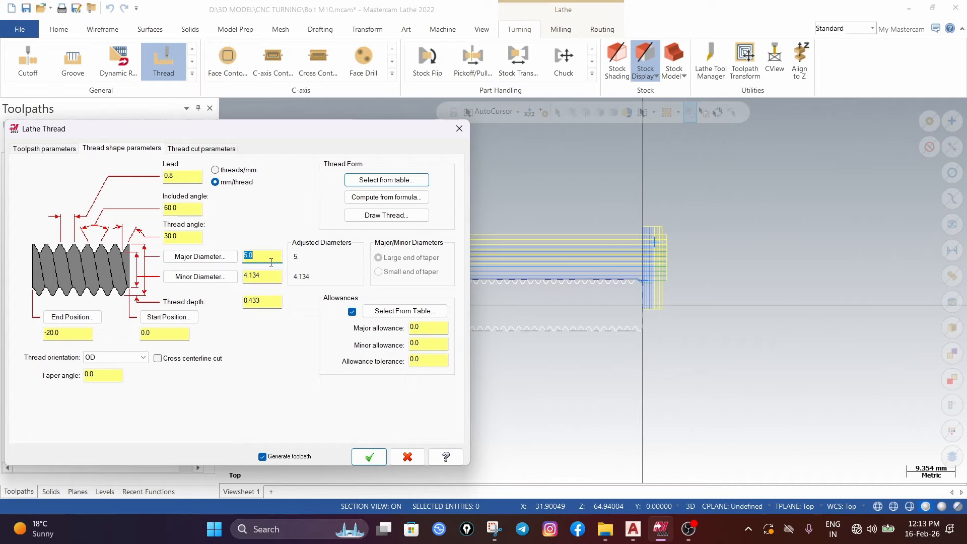
{"action": "type", "text": "0"}
{"action": "left_click", "coordinate": [259, 274]}
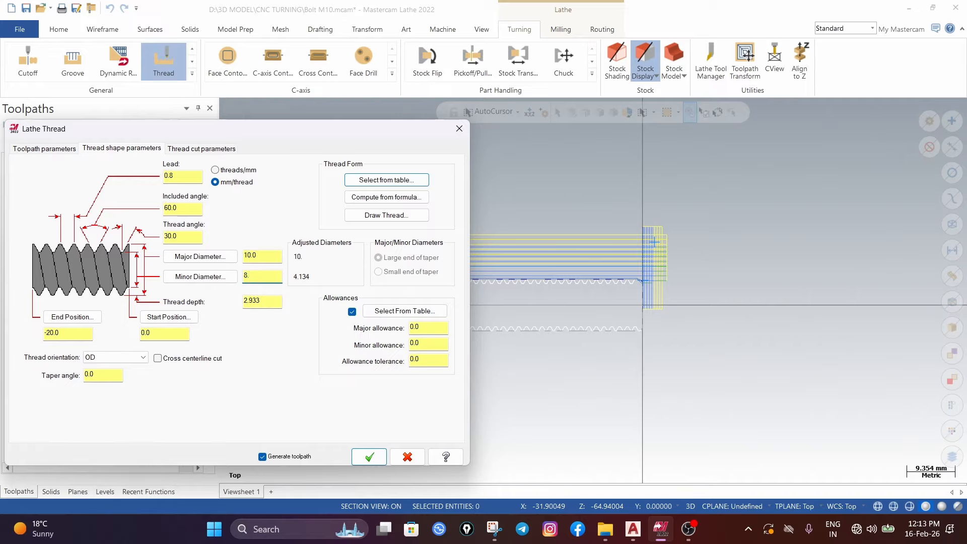